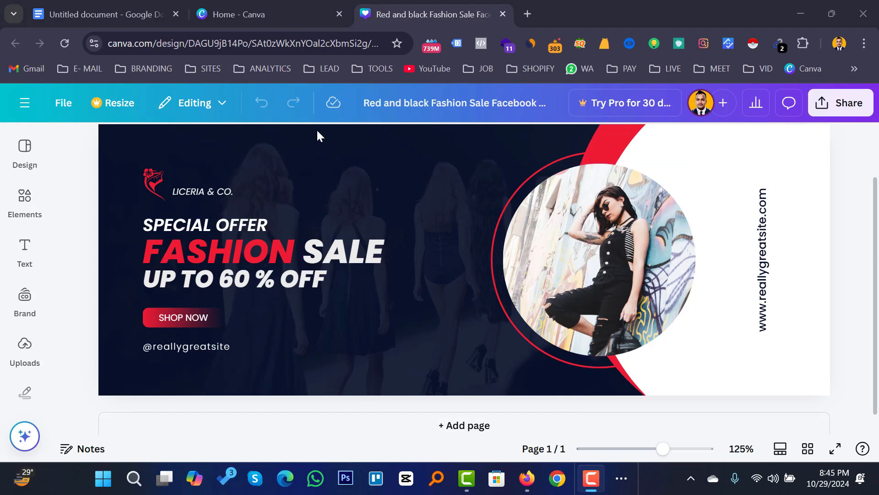
# Review the fashion sale banner, then bring up the Google Docs notes listing the cover sizes.
pyautogui.click(250, 11)
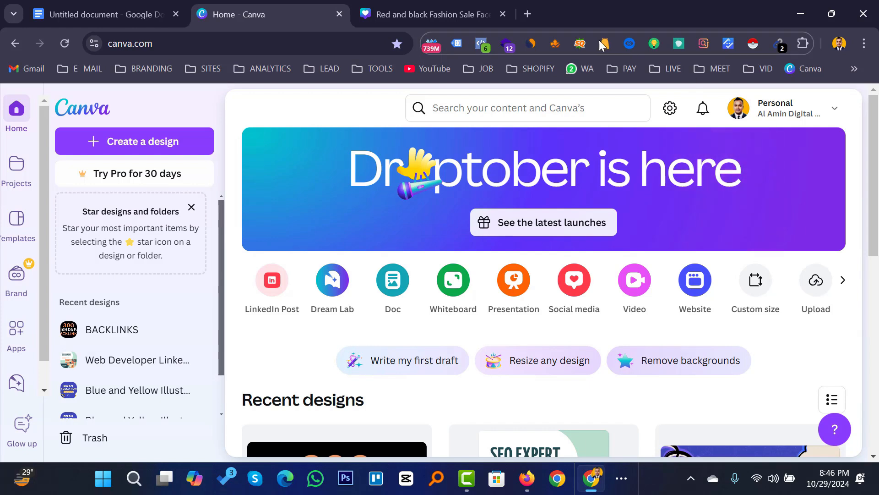
pyautogui.click(430, 13)
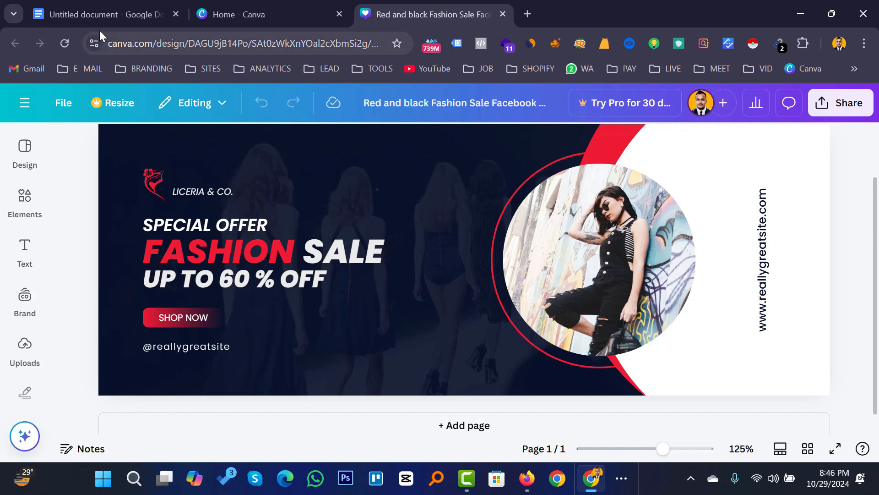
pyautogui.click(96, 10)
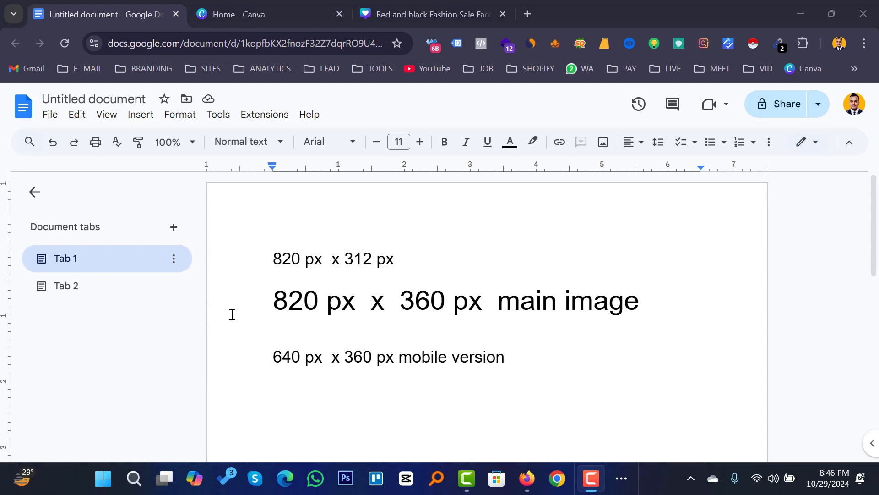
# Highlight the 820 width on the 820 × 360 main image line, then return to Canva home.
pyautogui.click(274, 302)
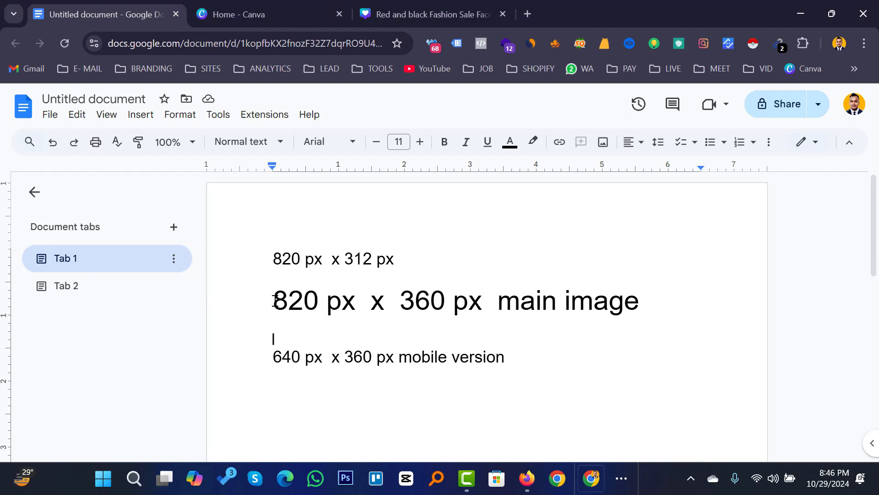
pyautogui.moveTo(275, 302); pyautogui.dragTo(319, 303)
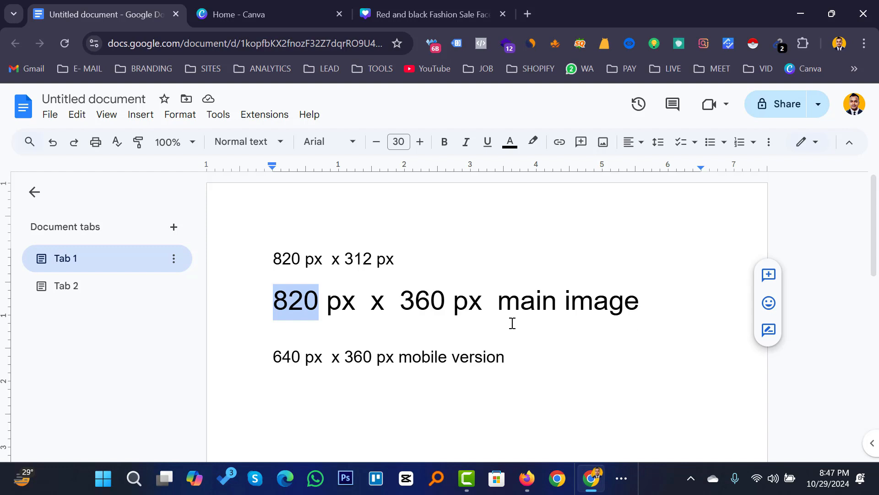
pyautogui.click(268, 10)
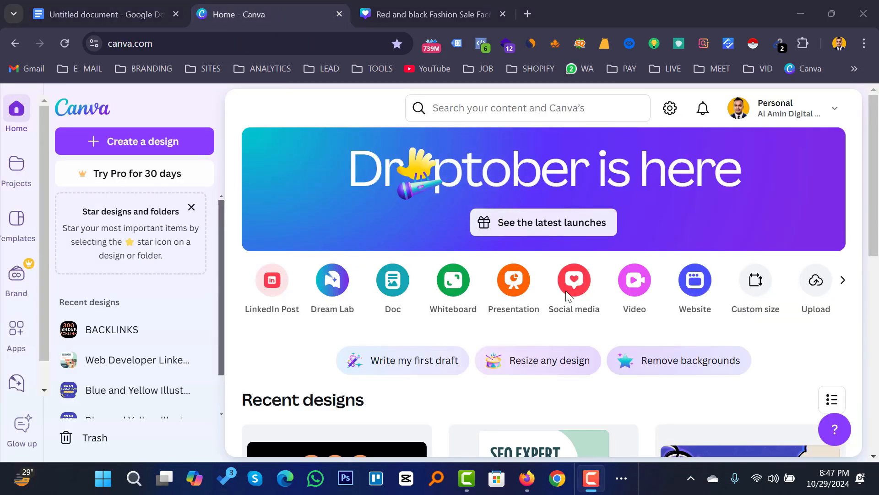
pyautogui.click(110, 16)
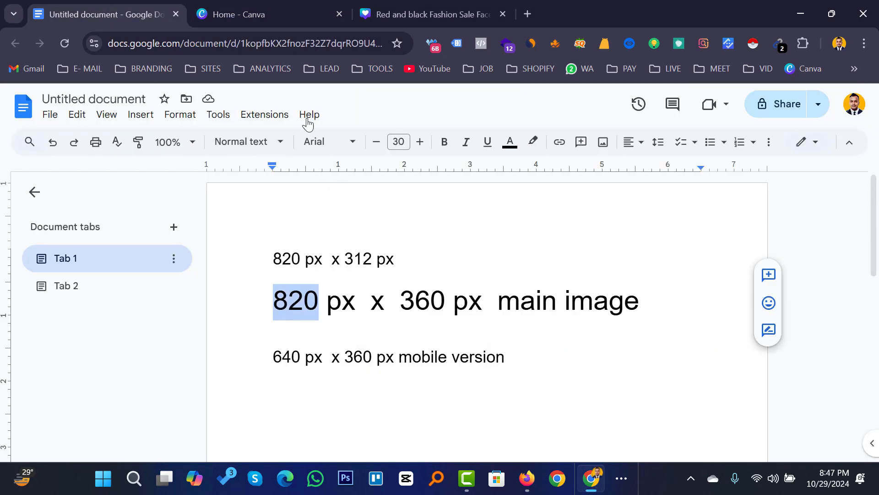
pyautogui.click(245, 13)
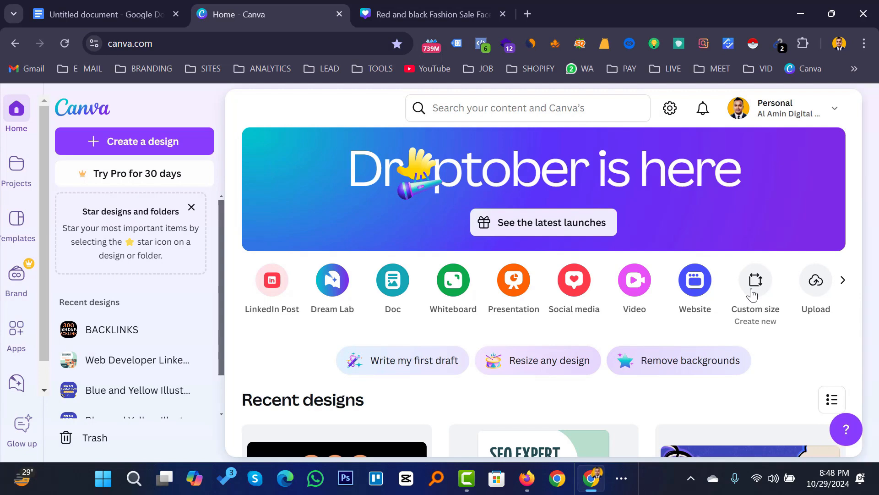
# Create a blank custom-size design of 820 × 360 px.
pyautogui.click(753, 294)
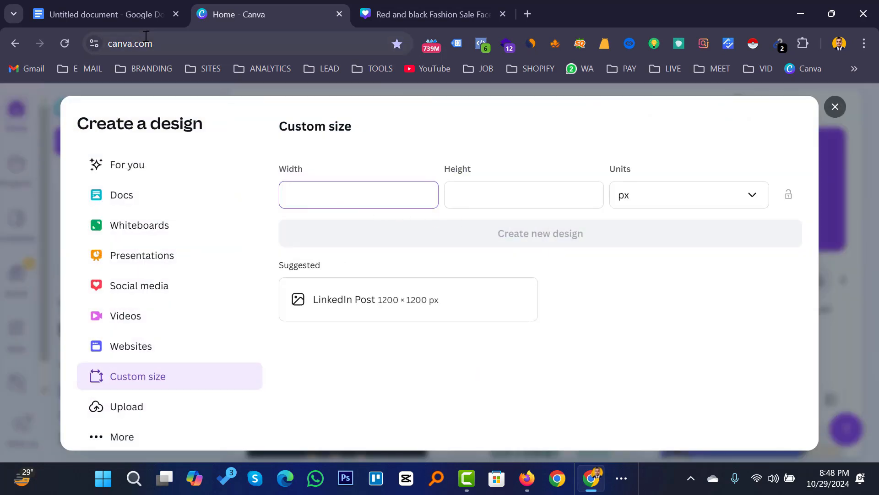
pyautogui.click(102, 14)
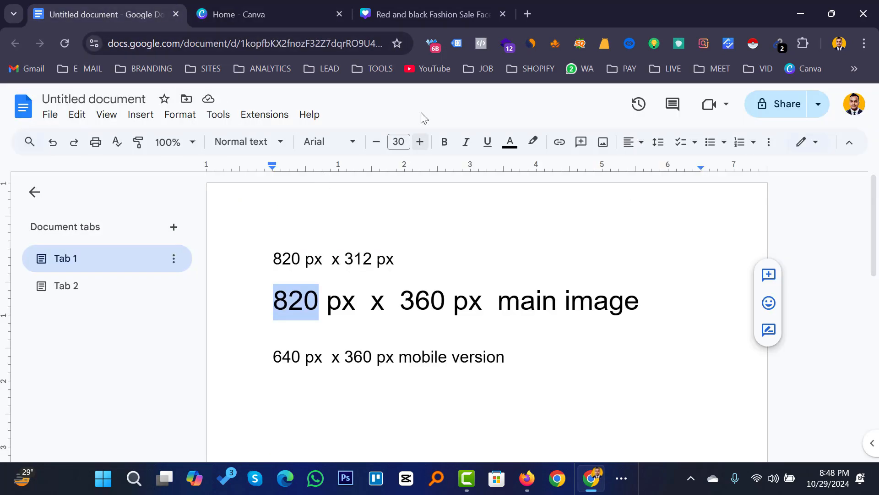
pyautogui.click(427, 4)
pyautogui.click(282, 11)
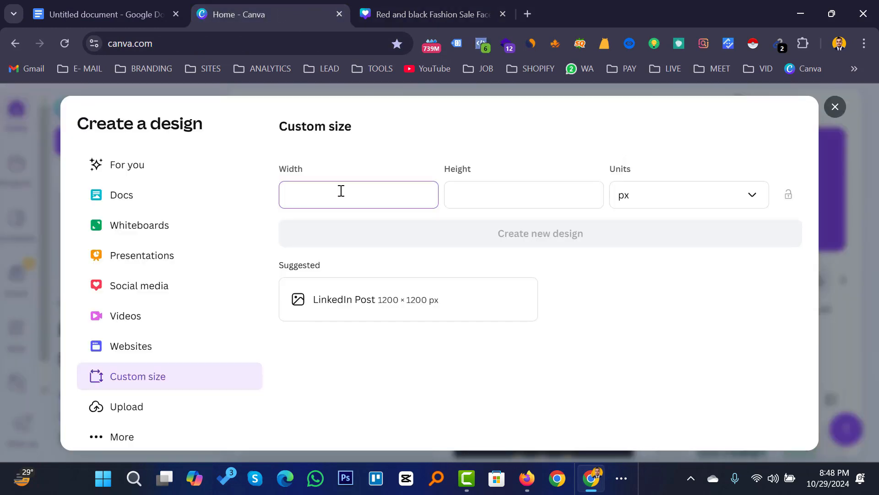
pyautogui.write('820')
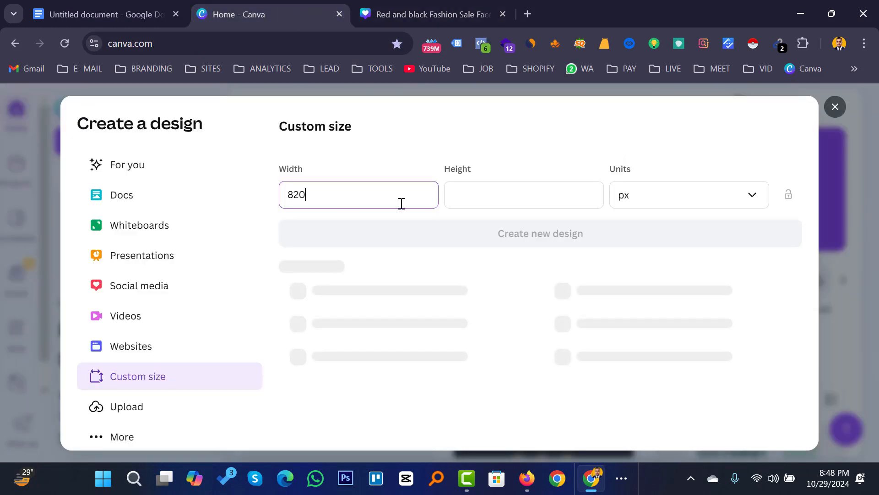
pyautogui.click(468, 193)
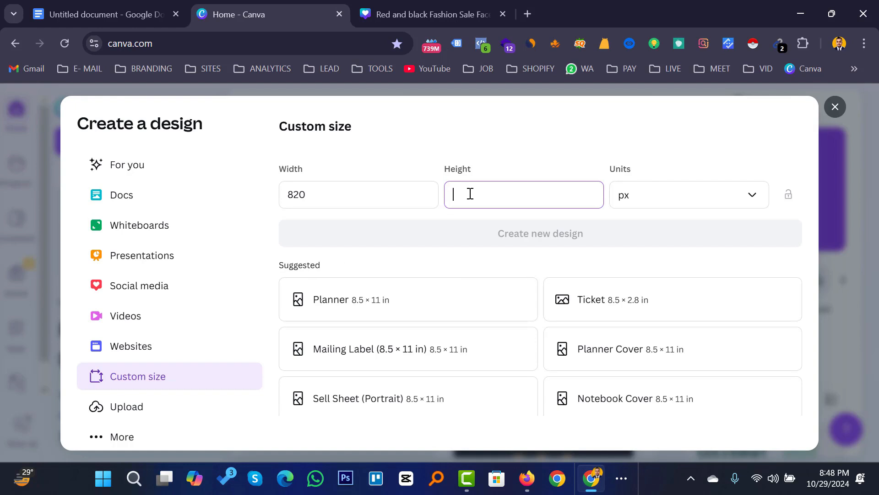
pyautogui.write('360')
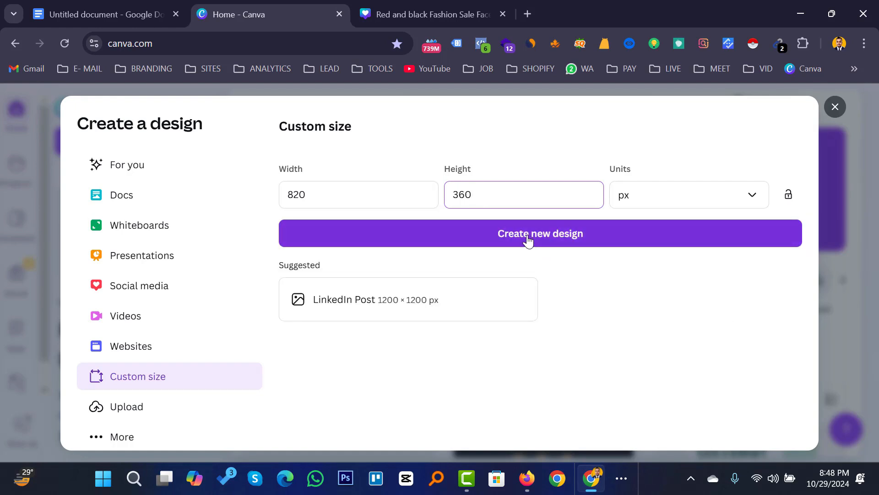
pyautogui.click(528, 240)
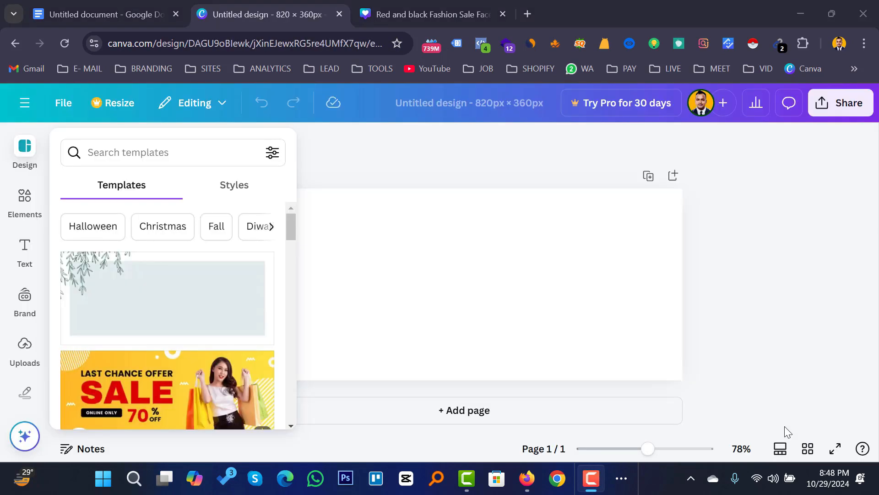
pyautogui.click(442, 261)
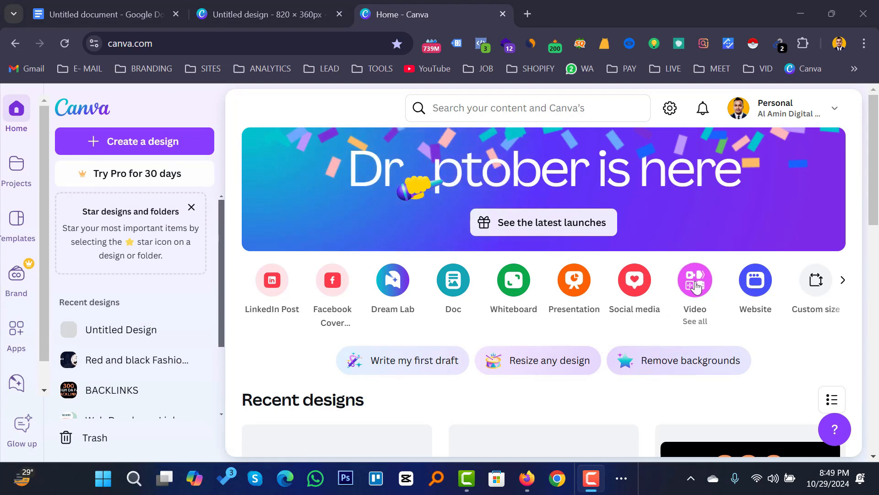
# Create a second blank custom-size design of 820 × 312 px.
pyautogui.click(810, 280)
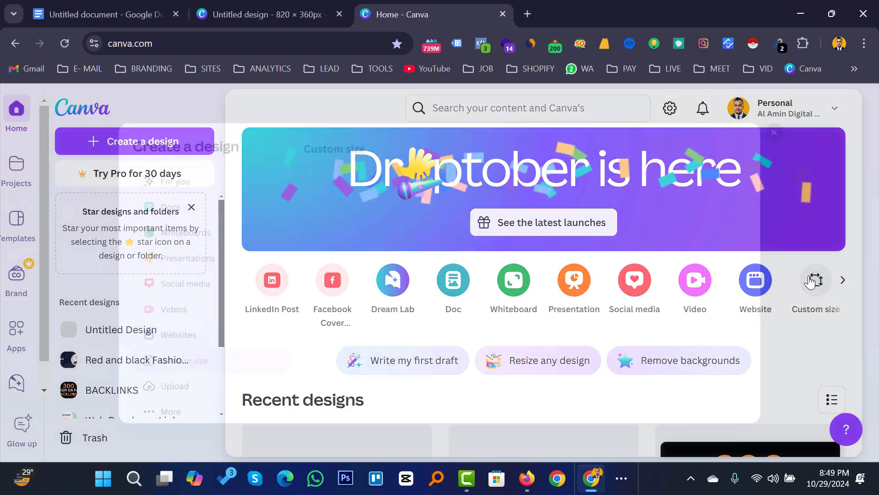
pyautogui.click(83, 4)
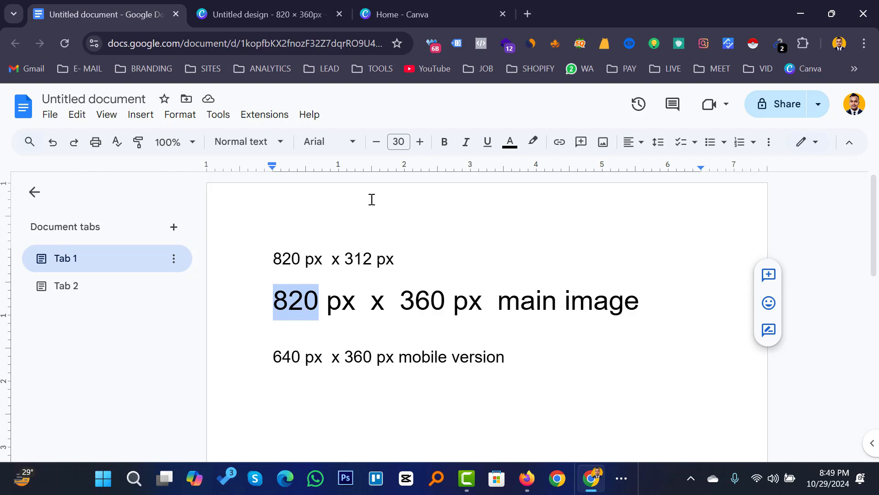
pyautogui.click(408, 14)
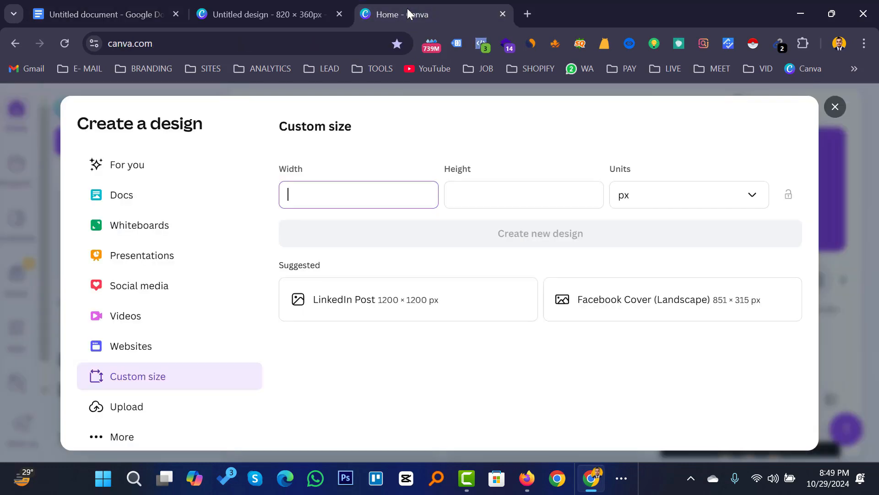
pyautogui.click(337, 194)
pyautogui.write('820')
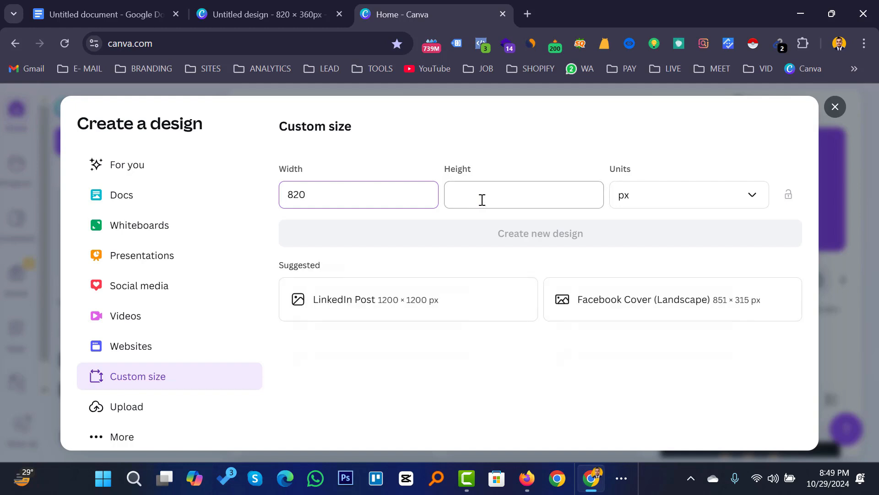
pyautogui.click(483, 200)
pyautogui.write('31')
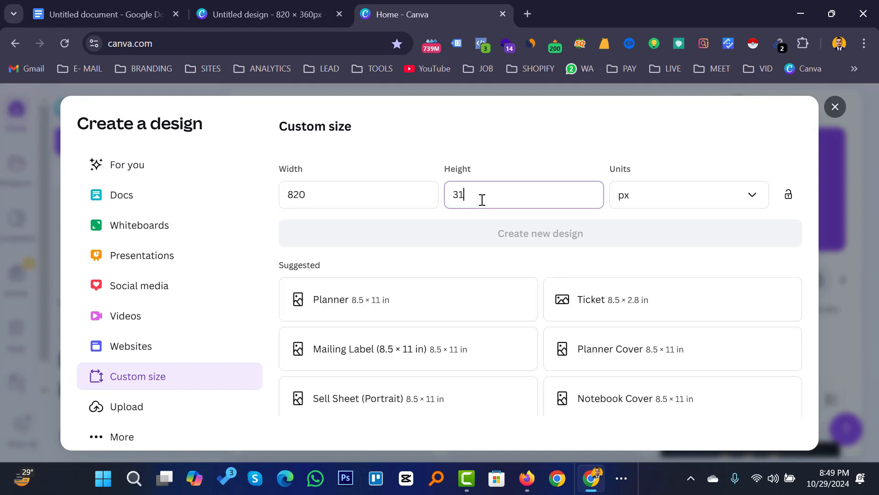
pyautogui.write('2')
pyautogui.click(540, 234)
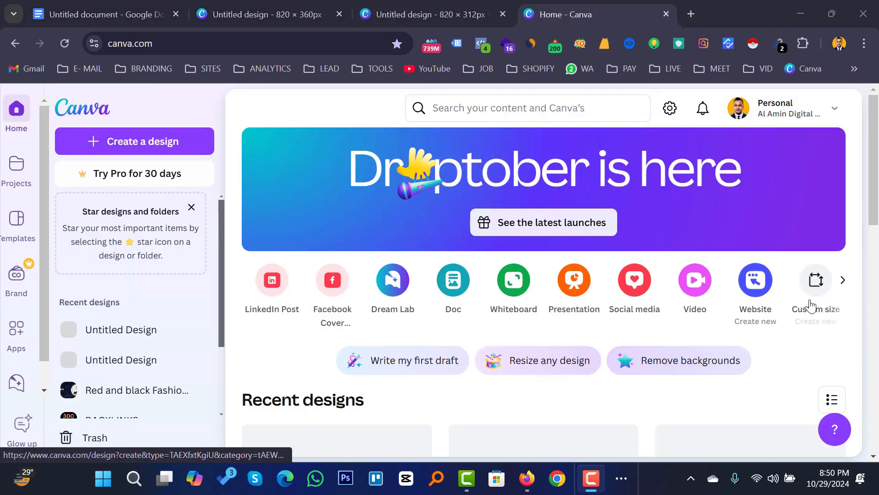
# Create a third blank custom-size design of 640 × 360 px for the mobile version.
pyautogui.click(809, 285)
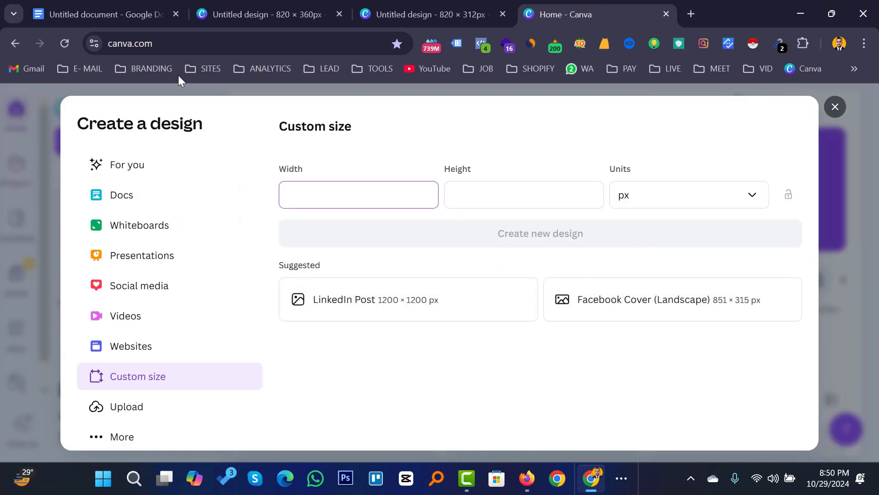
pyautogui.click(91, 17)
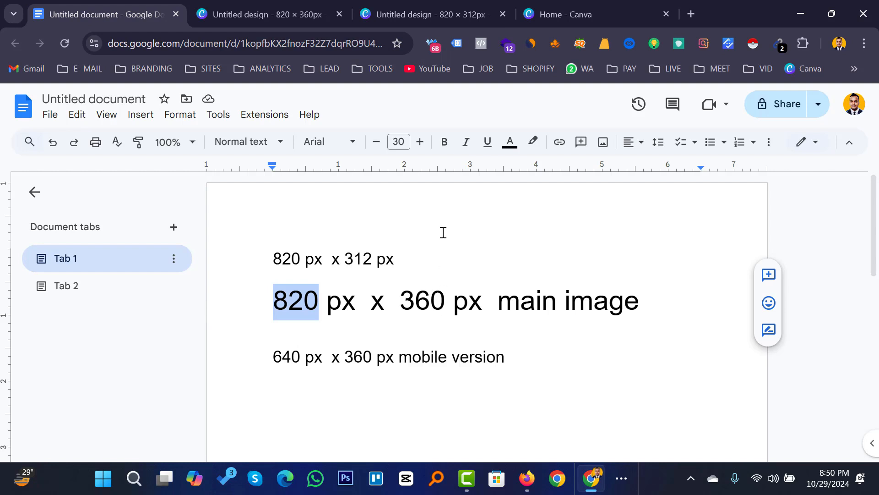
pyautogui.click(563, 8)
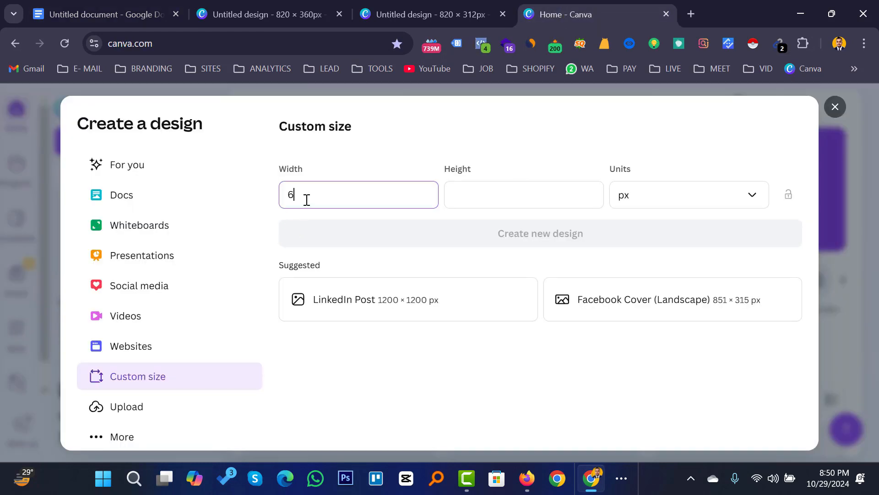
pyautogui.write('640')
pyautogui.click(462, 196)
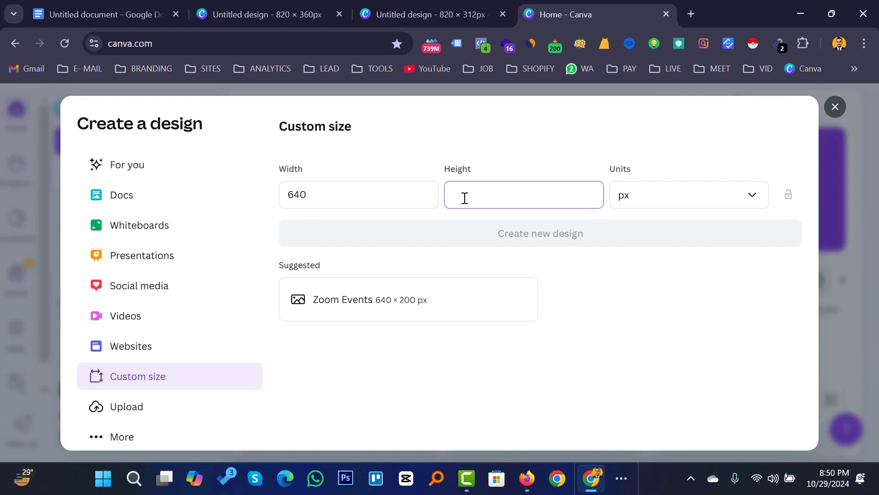
pyautogui.write('360')
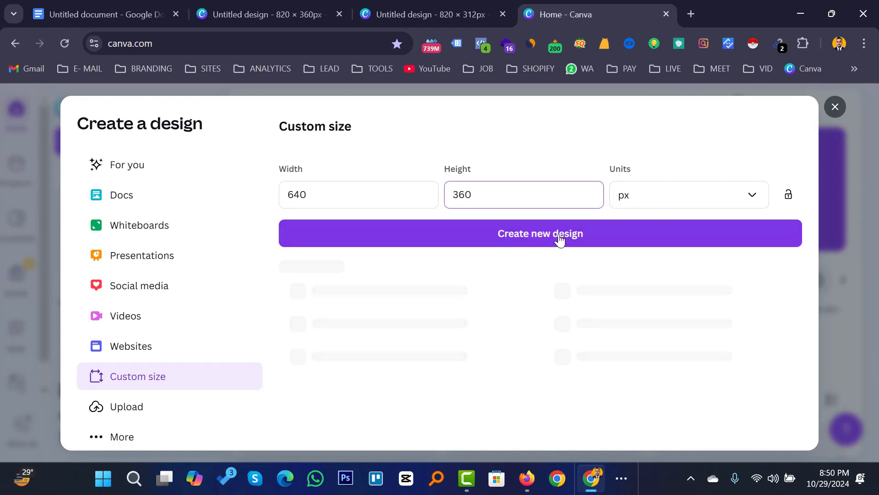
pyautogui.click(555, 238)
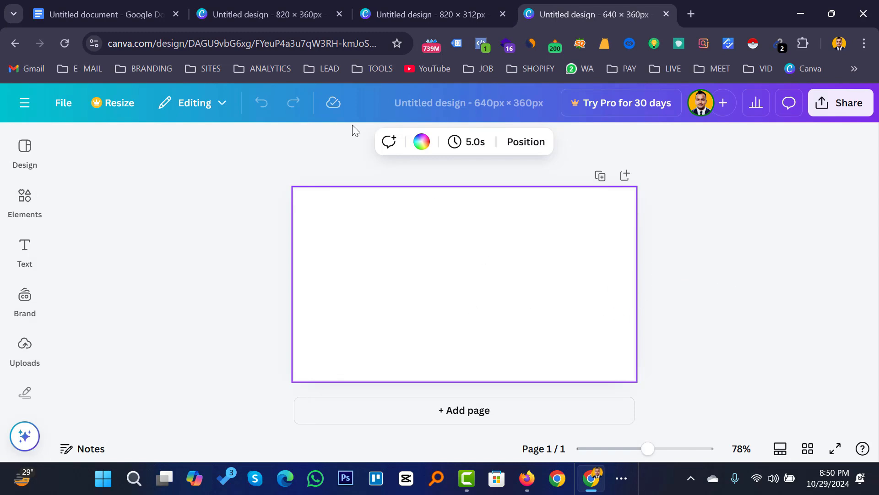
pyautogui.click(279, 18)
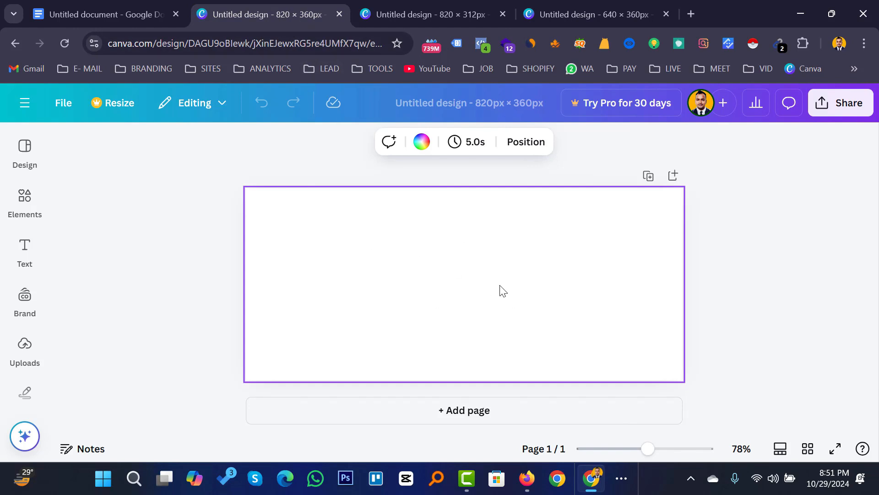
# Add a grey square to the 820 × 312 design and stretch it to fill the page.
pyautogui.click(400, 14)
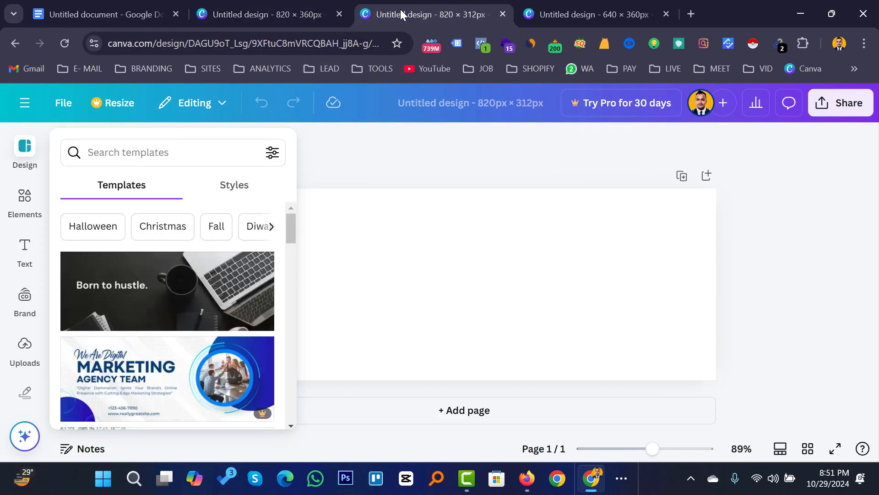
pyautogui.click(440, 193)
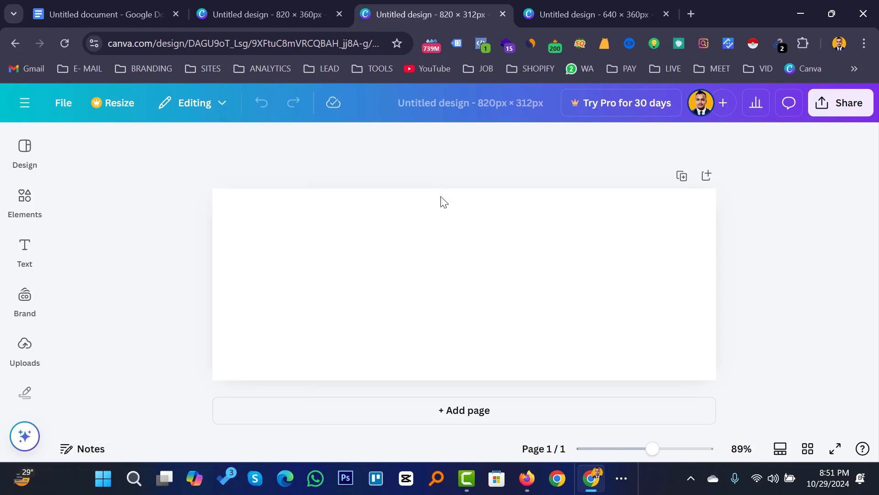
pyautogui.click(581, 12)
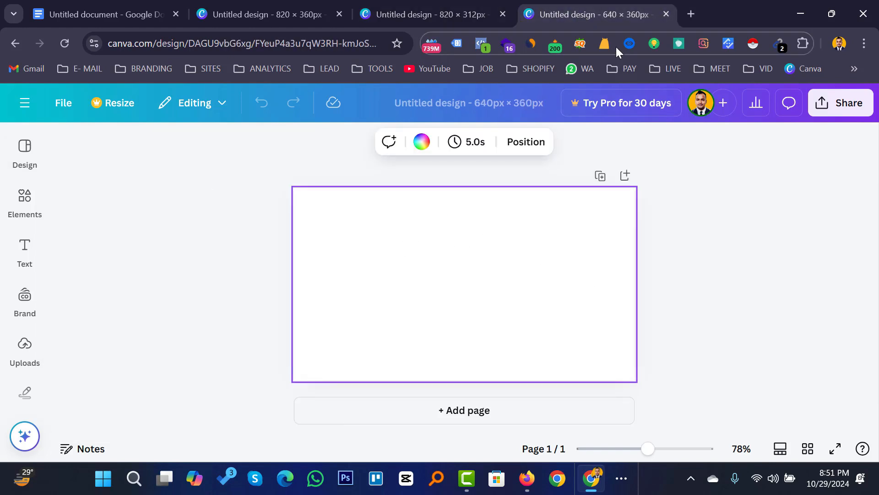
pyautogui.click(412, 12)
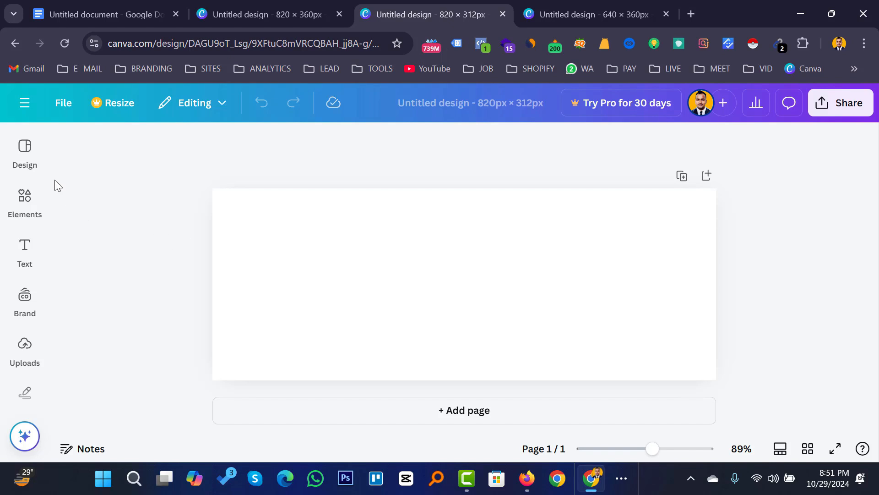
pyautogui.click(25, 202)
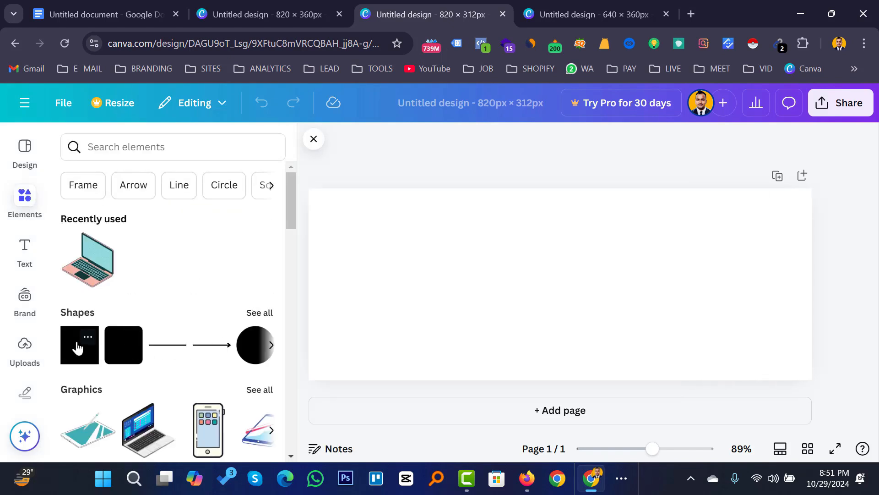
pyautogui.click(77, 348)
pyautogui.doubleClick(548, 281)
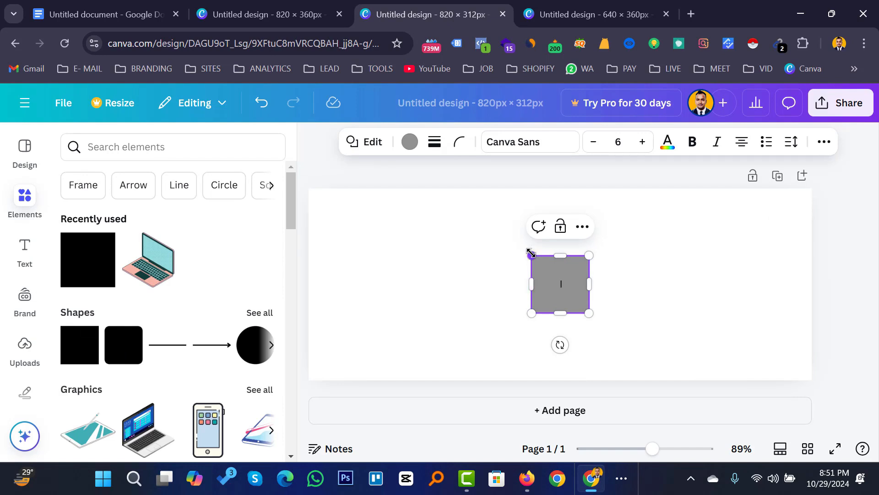
pyautogui.moveTo(531, 255); pyautogui.dragTo(308, 188)
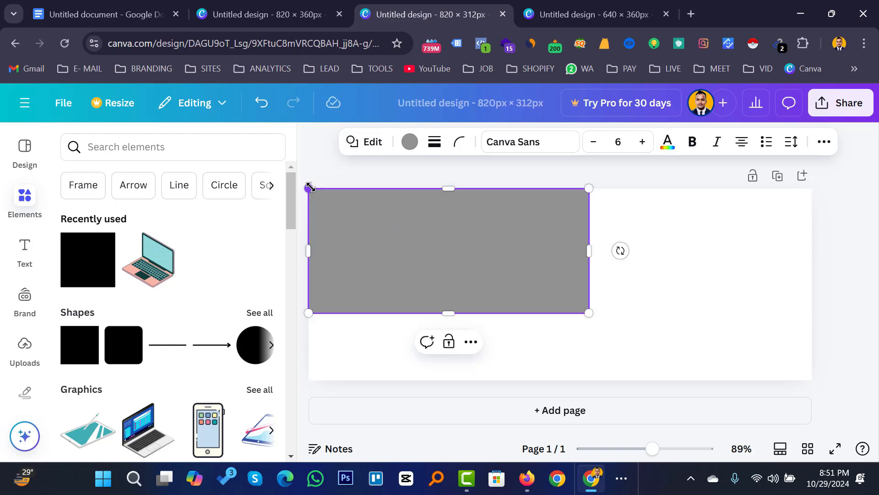
pyautogui.moveTo(618, 324); pyautogui.dragTo(812, 380)
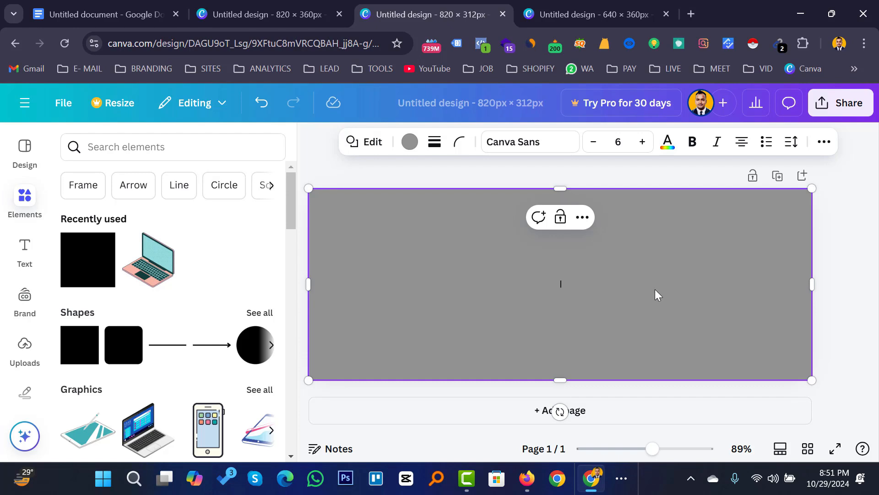
# Copy the full-page grey rectangle and return to the blank 820 × 360 design.
pyautogui.rightClick(621, 259)
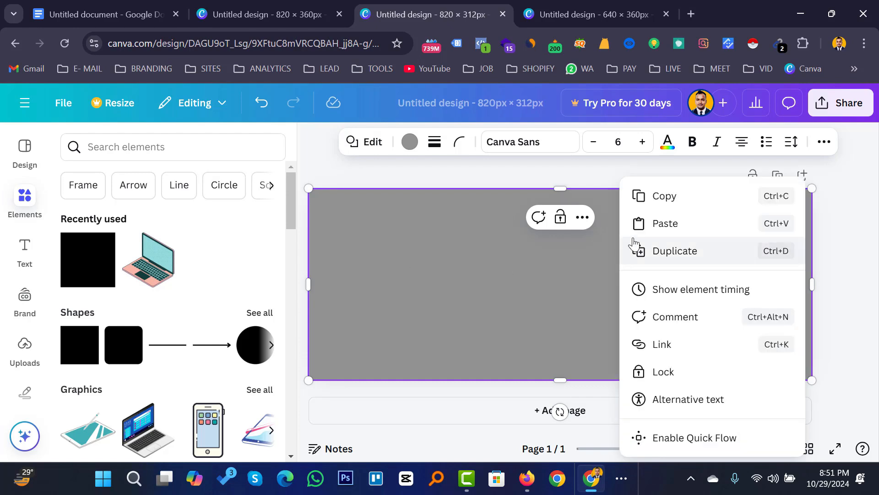
pyautogui.click(669, 196)
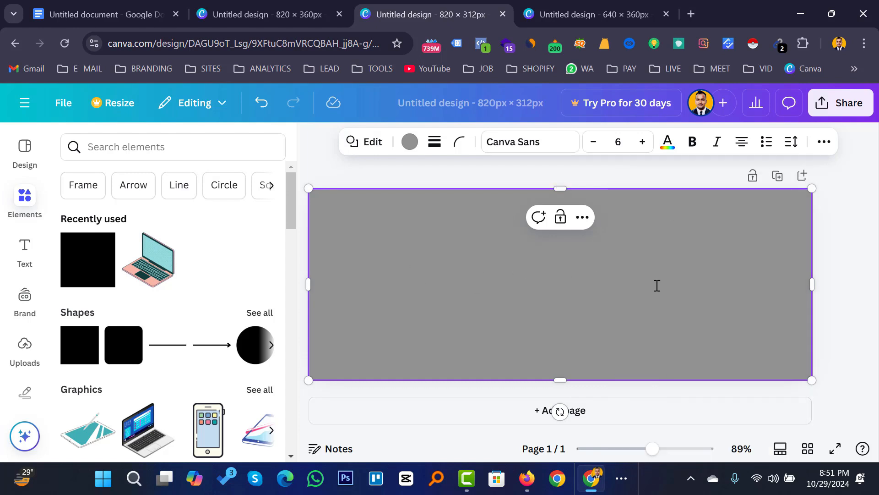
pyautogui.click(262, 17)
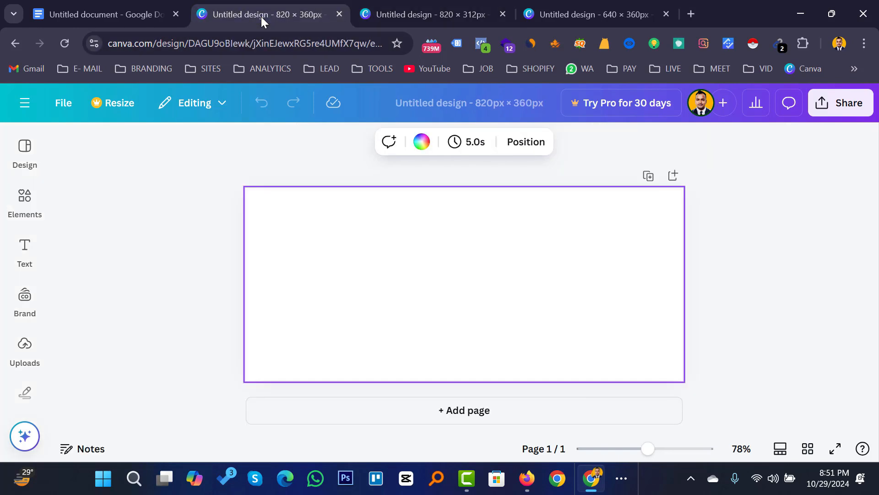
# Paste the grey rectangle into the 820 × 360 design and centre it vertically.
pyautogui.hotkey('ctrl', 'v')
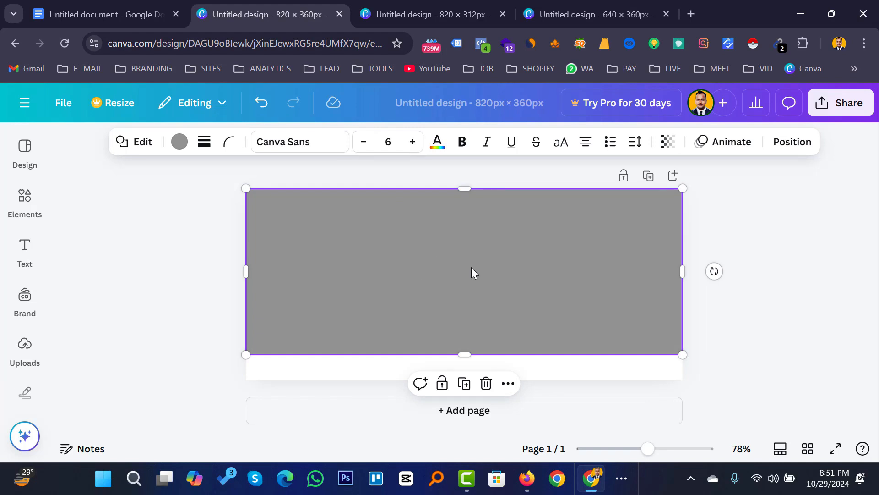
pyautogui.moveTo(472, 269)
pyautogui.mouseDown()
pyautogui.moveTo(472, 285)
pyautogui.moveTo(470, 276)
pyautogui.mouseUp()
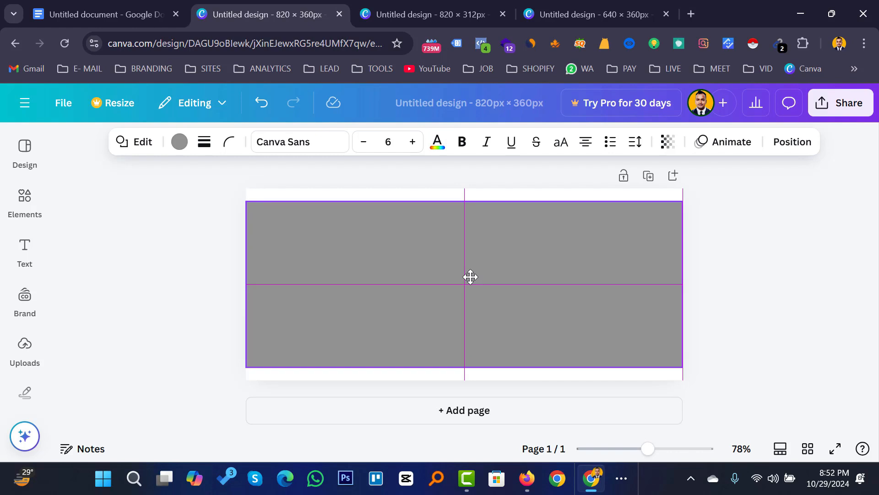
pyautogui.moveTo(470, 277)
pyautogui.mouseDown()
pyautogui.moveTo(471, 284)
pyautogui.moveTo(471, 263)
pyautogui.moveTo(472, 273)
pyautogui.mouseUp()
pyautogui.moveTo(472, 274); pyautogui.dragTo(472, 274)
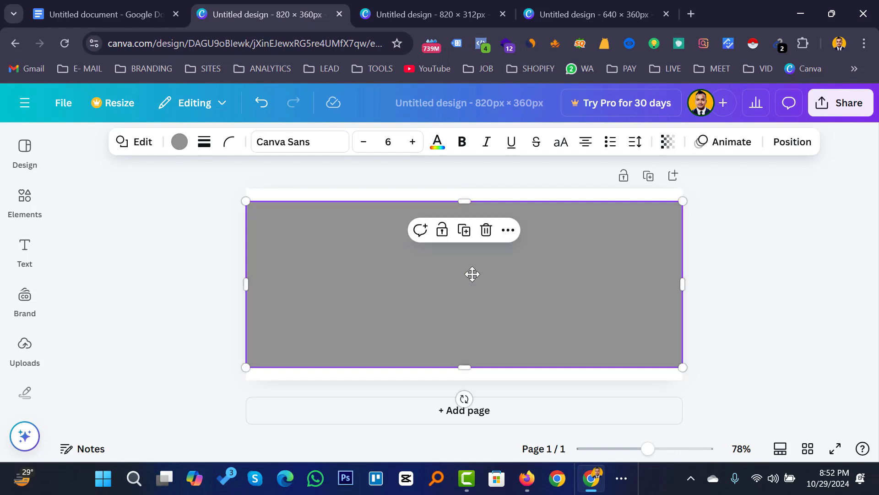
pyautogui.click(737, 230)
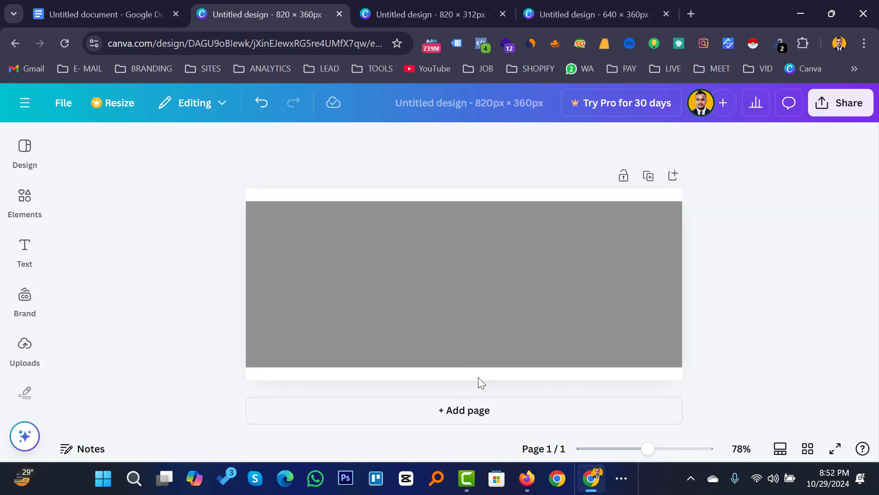
# Change the 820 × 360 page background colour to red, framing the grey rectangle.
pyautogui.click(374, 196)
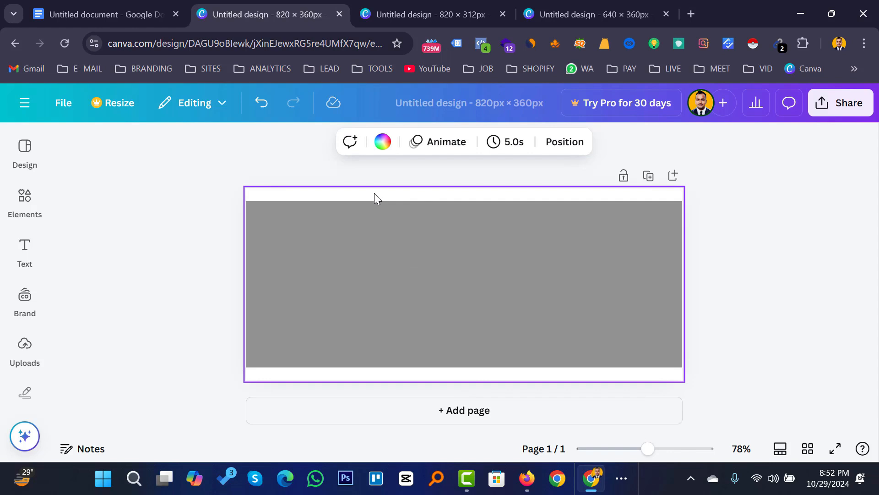
pyautogui.click(381, 143)
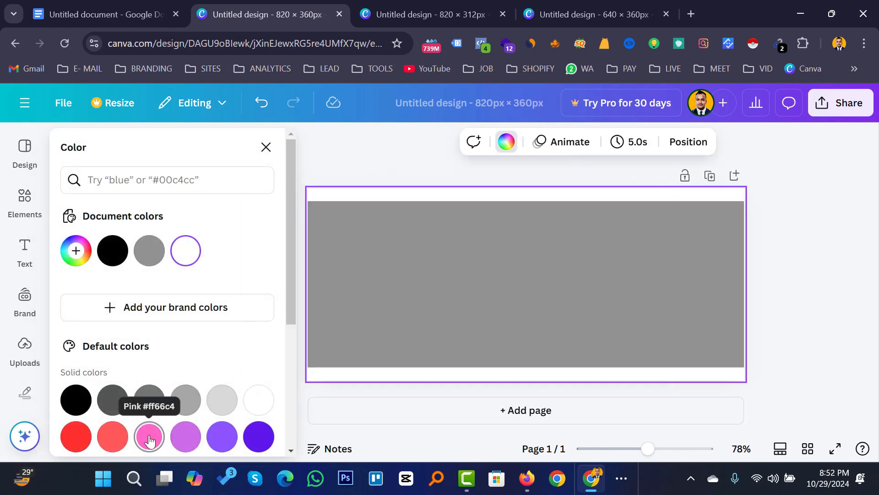
pyautogui.click(75, 440)
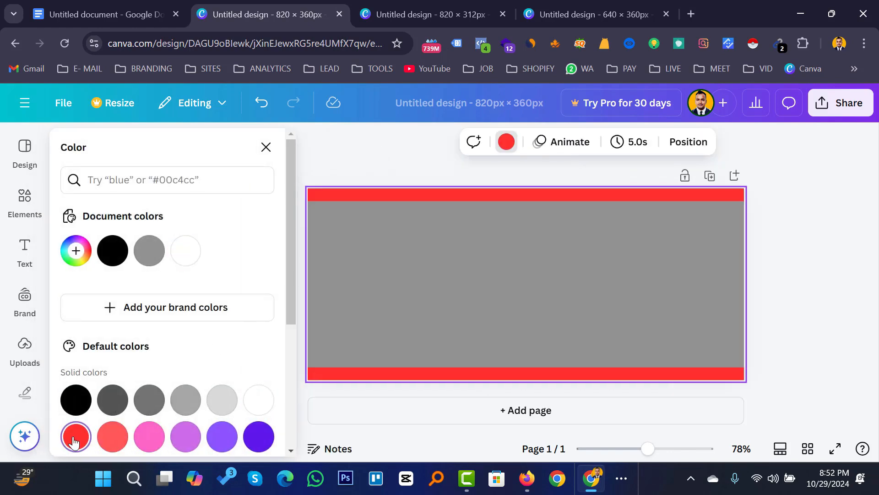
pyautogui.click(796, 239)
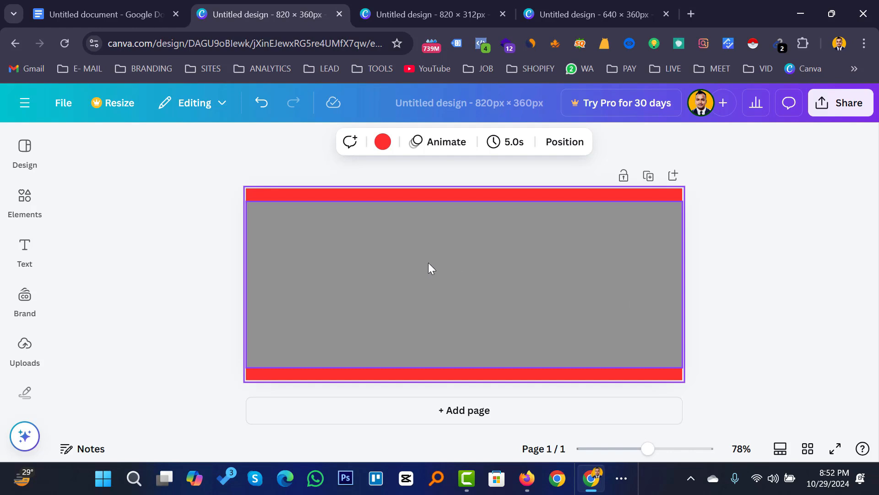
pyautogui.click(454, 254)
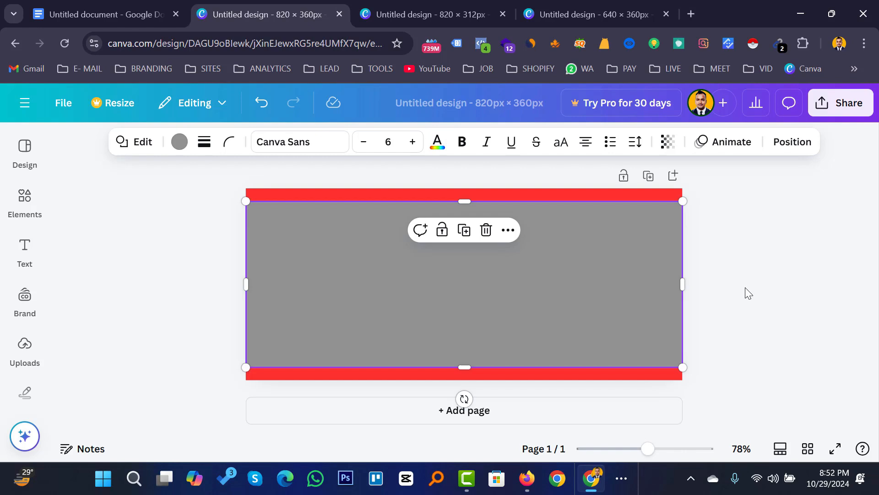
# Add a square to the 640 × 360 design and colour it purple.
pyautogui.click(604, 16)
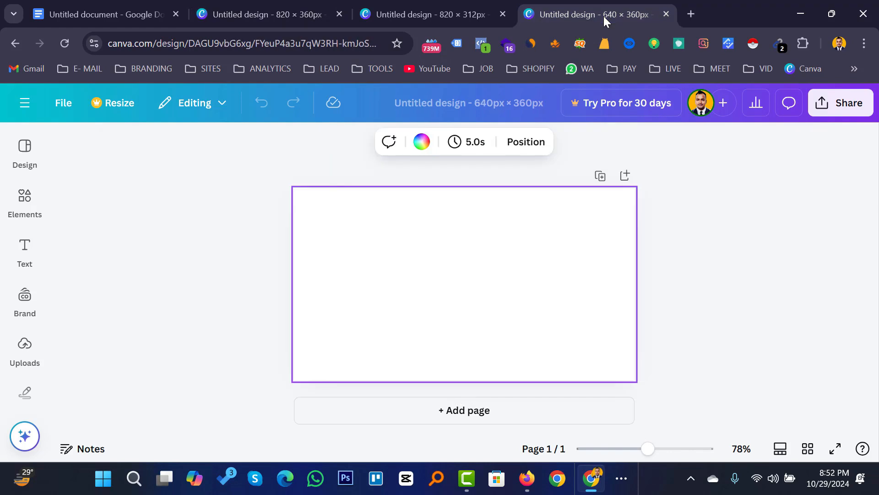
pyautogui.click(25, 200)
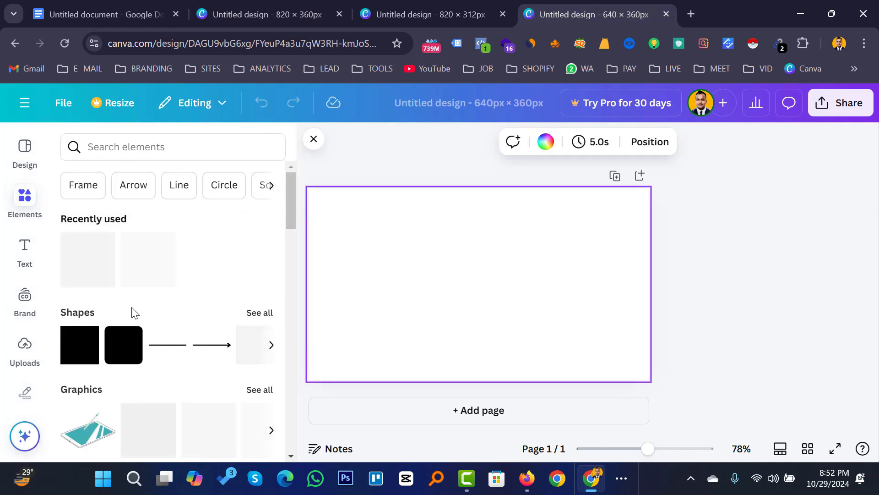
pyautogui.click(82, 351)
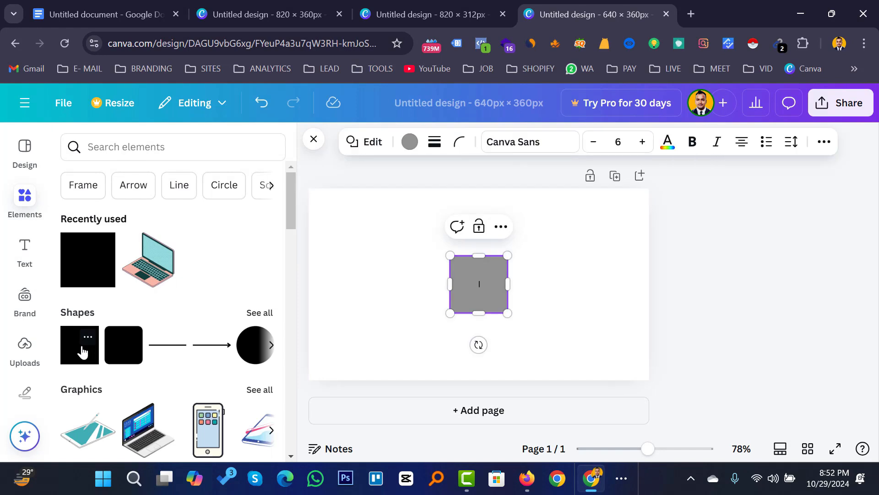
pyautogui.click(410, 142)
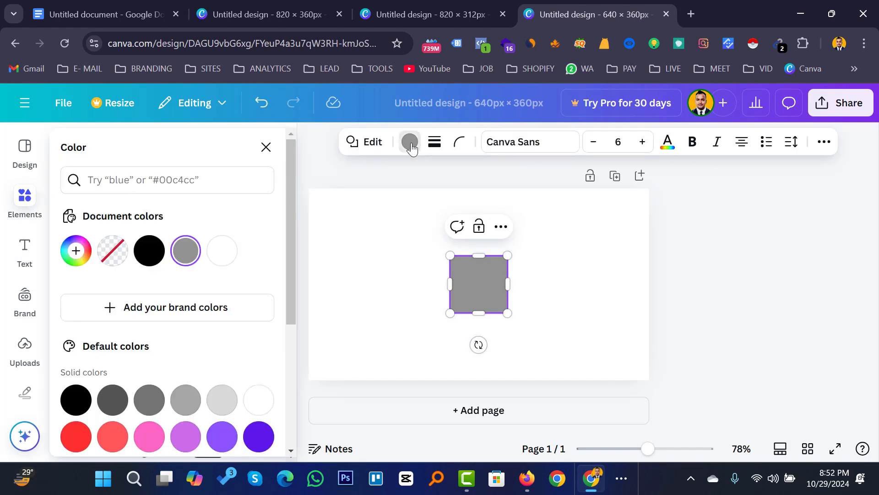
pyautogui.click(228, 444)
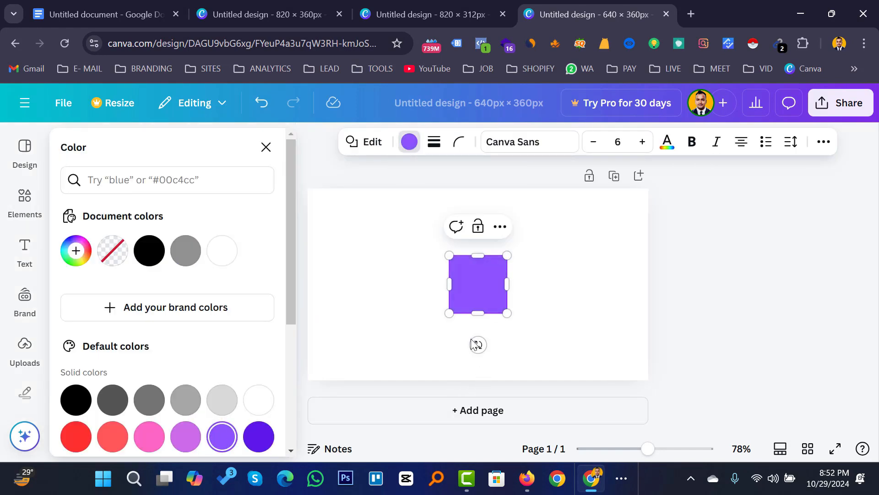
# Stretch the purple square to cover the whole page and copy it.
pyautogui.moveTo(448, 255); pyautogui.dragTo(304, 186)
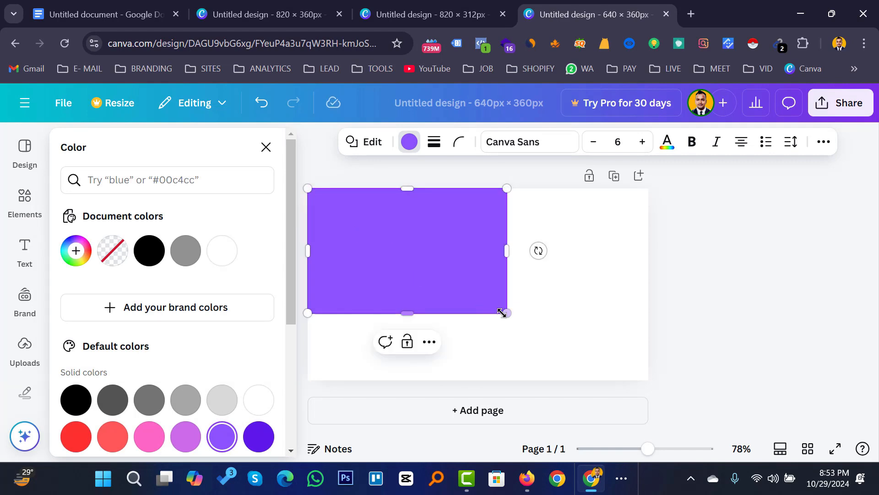
pyautogui.moveTo(507, 313); pyautogui.dragTo(649, 381)
pyautogui.rightClick(496, 289)
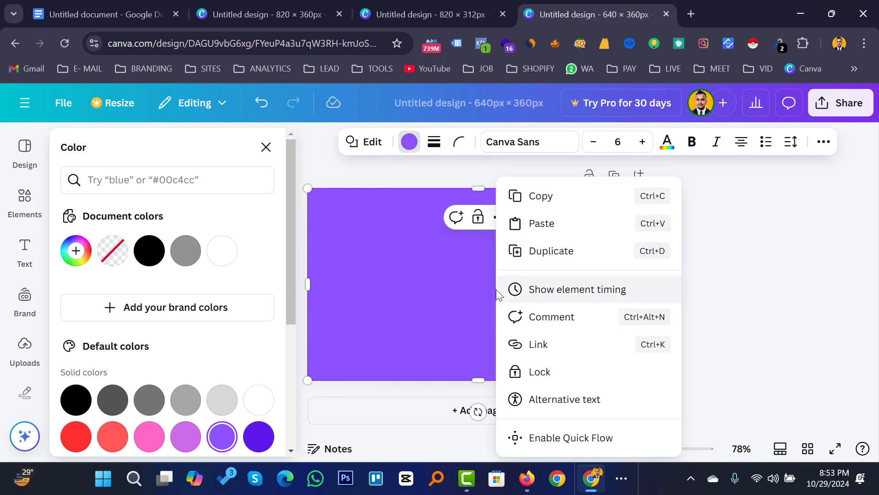
pyautogui.click(546, 196)
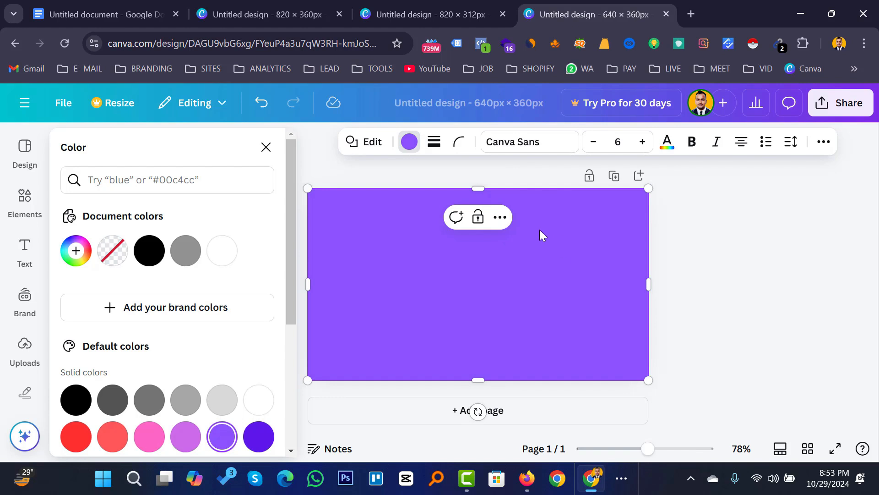
# Paste the purple rectangle into the 820 × 360 design and centre it on the page.
pyautogui.click(271, 14)
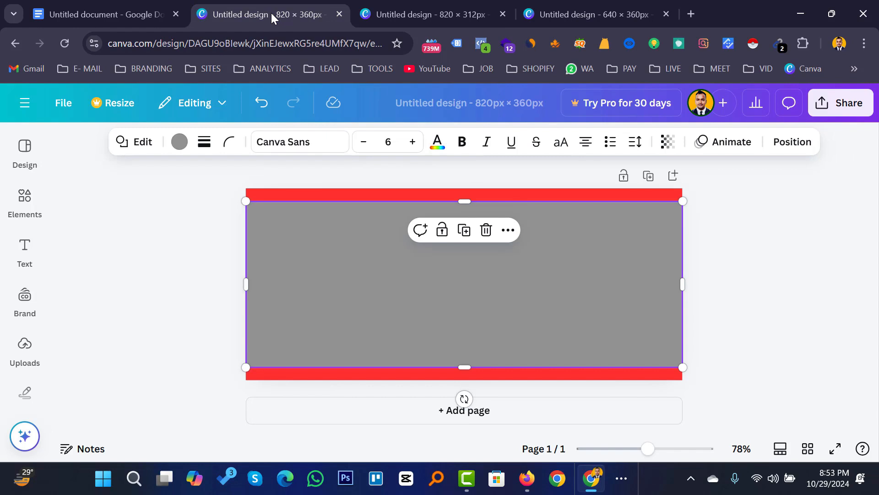
pyautogui.doubleClick(511, 294)
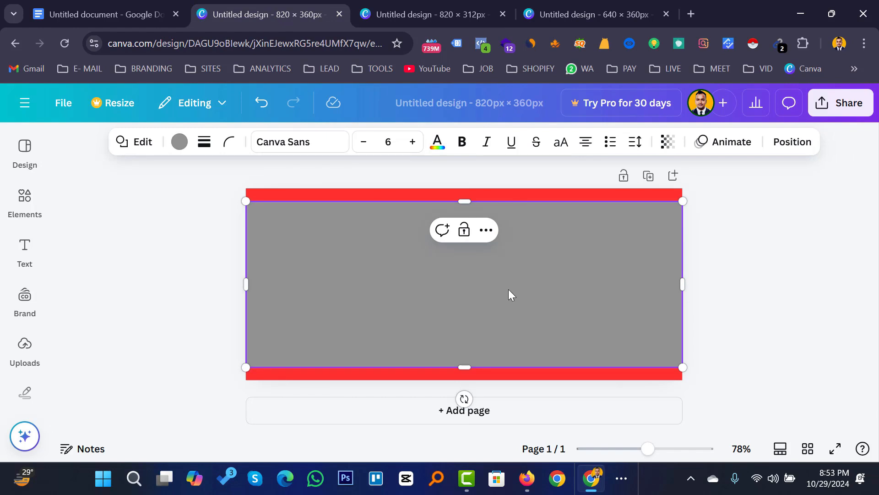
pyautogui.click(726, 253)
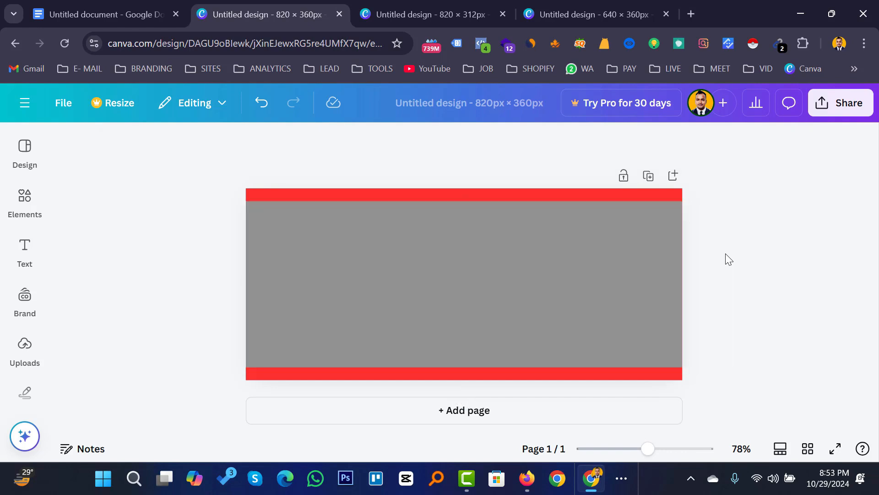
pyautogui.click(552, 271)
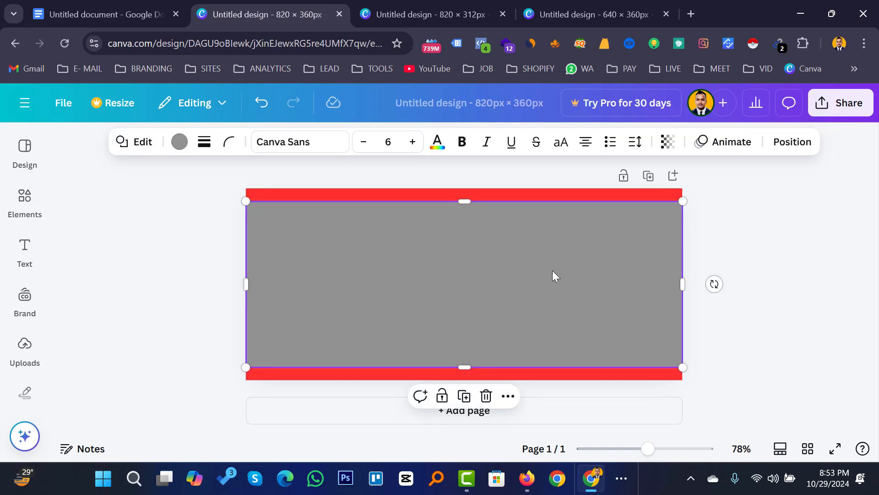
pyautogui.hotkey('ctrl', 'v')
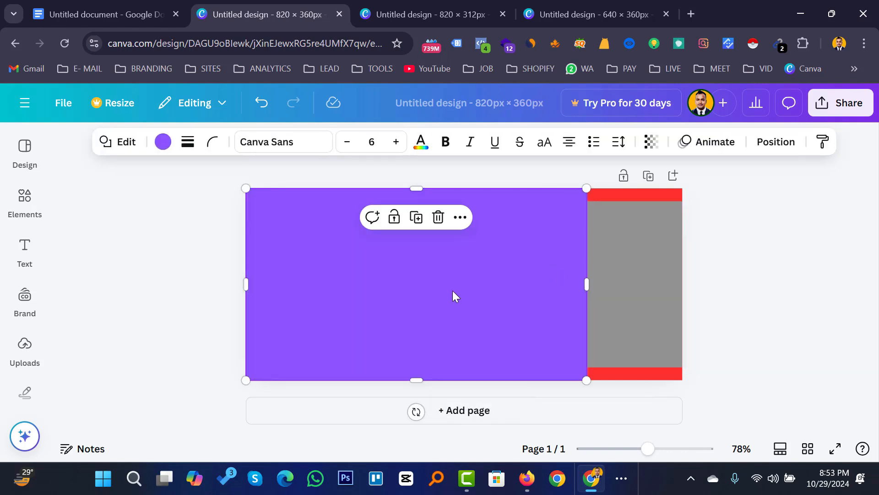
pyautogui.moveTo(452, 290); pyautogui.dragTo(501, 290)
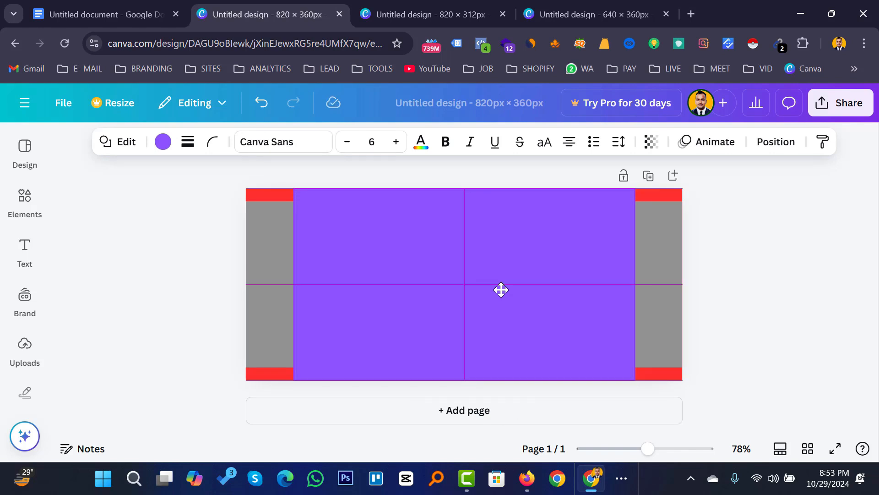
pyautogui.moveTo(501, 290)
pyautogui.mouseDown()
pyautogui.moveTo(538, 284)
pyautogui.moveTo(498, 288)
pyautogui.mouseUp()
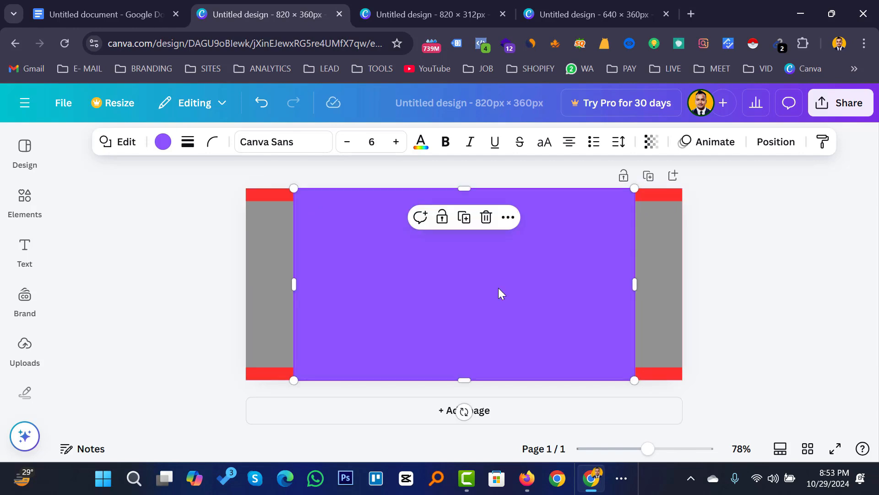
pyautogui.click(738, 283)
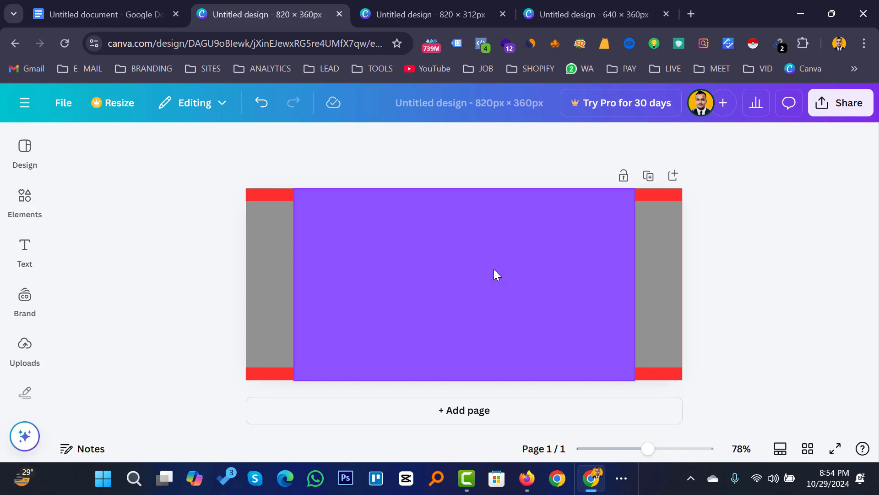
# Recolour the centred purple rectangle turquoise from the Default colors.
pyautogui.click(470, 272)
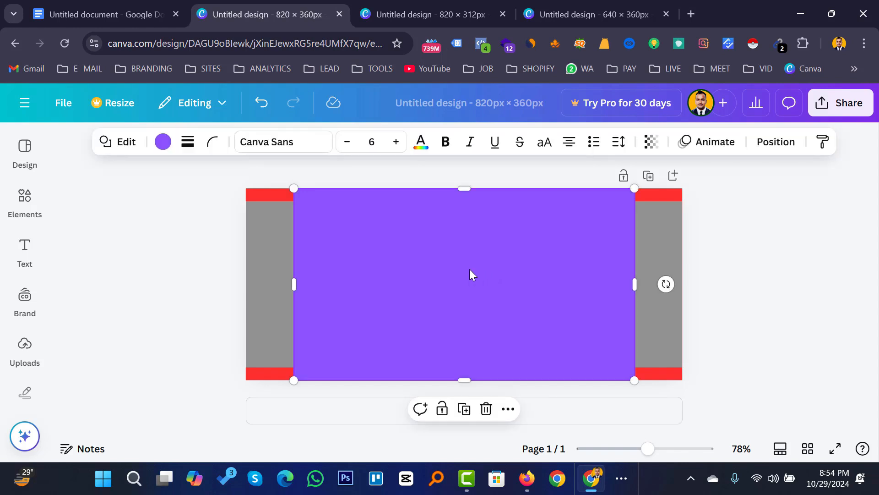
pyautogui.click(162, 141)
pyautogui.scroll(-1, 196, 384)
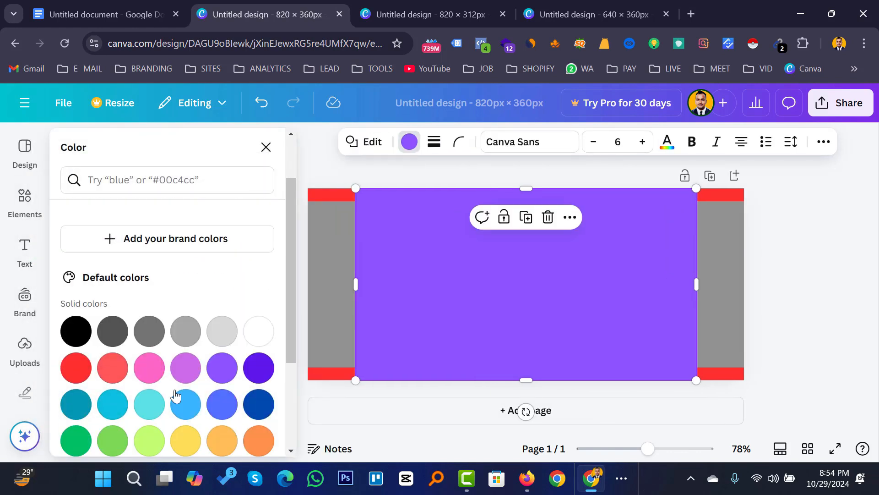
pyautogui.click(149, 404)
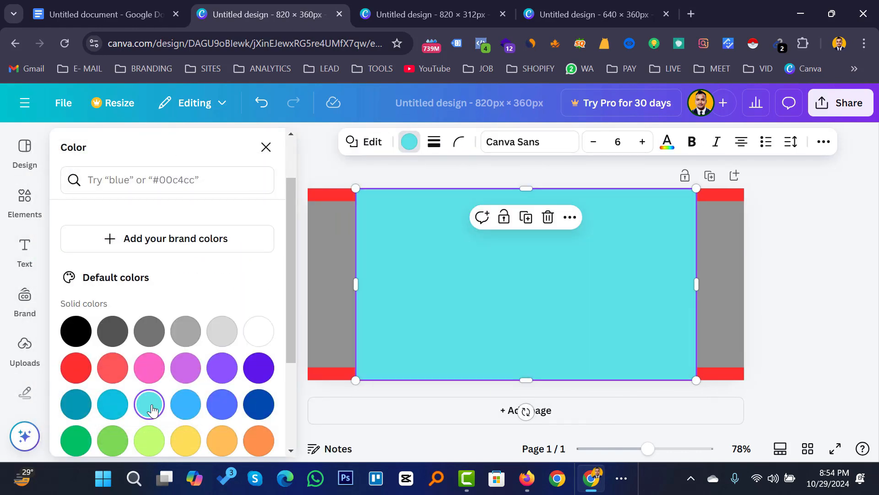
pyautogui.click(796, 266)
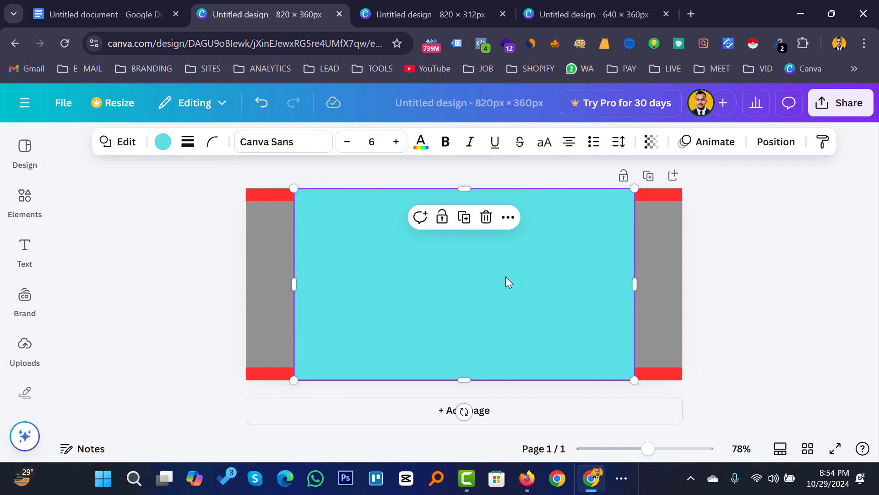
# Browse the Elements library, then select the shape spanning the page and reopen Elements.
pyautogui.click(25, 197)
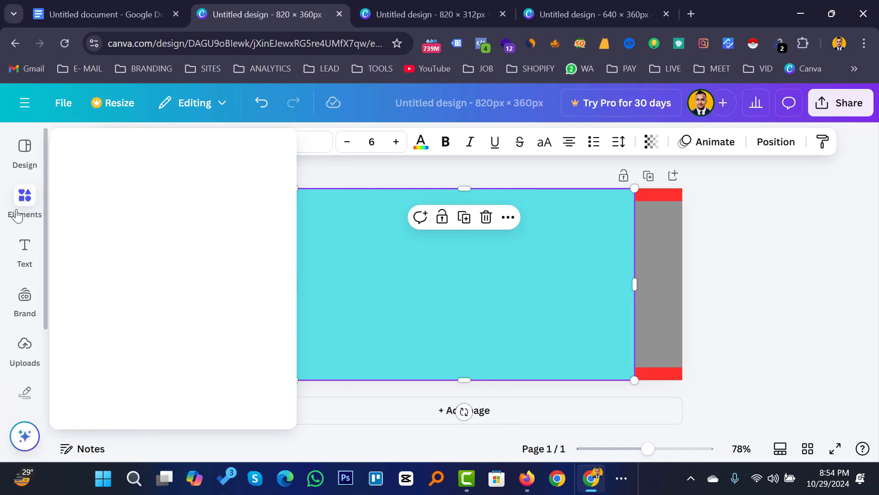
pyautogui.click(745, 273)
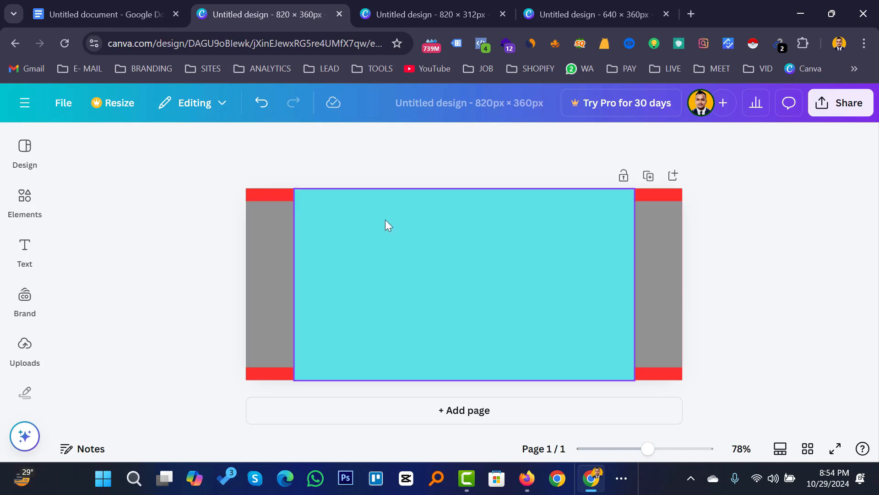
pyautogui.click(267, 233)
pyautogui.click(24, 197)
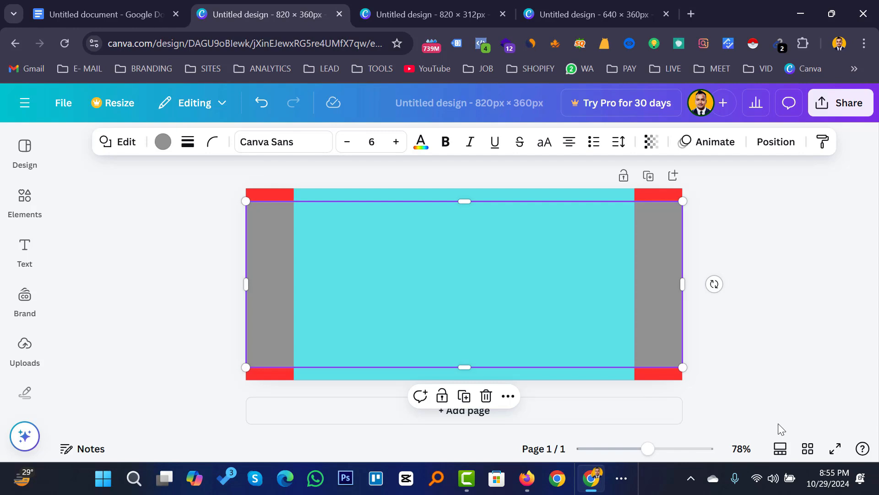
# Undo the turquoise recolour and toggle Show rulers and guides off, then back on.
pyautogui.hotkey('ctrl', 'z')
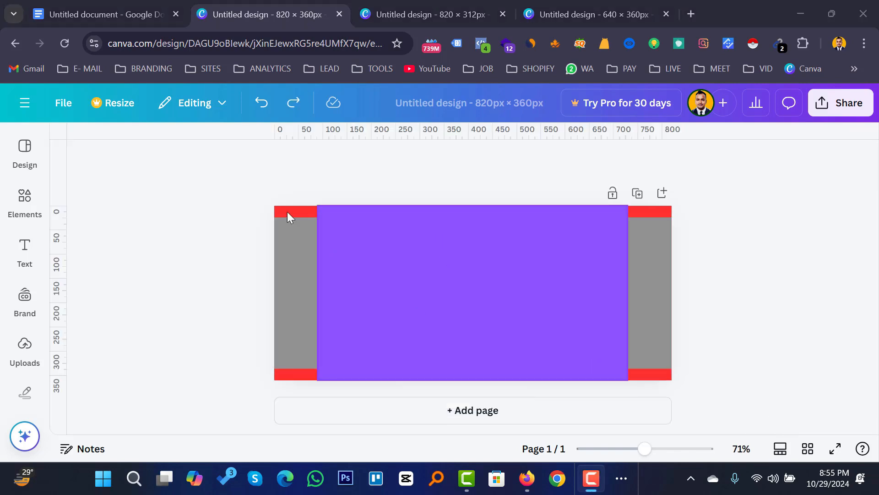
pyautogui.click(67, 103)
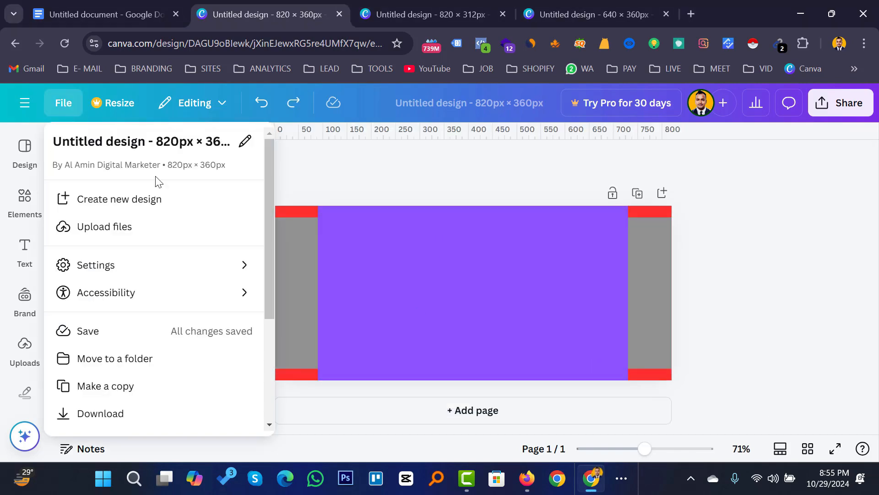
pyautogui.moveTo(148, 274)
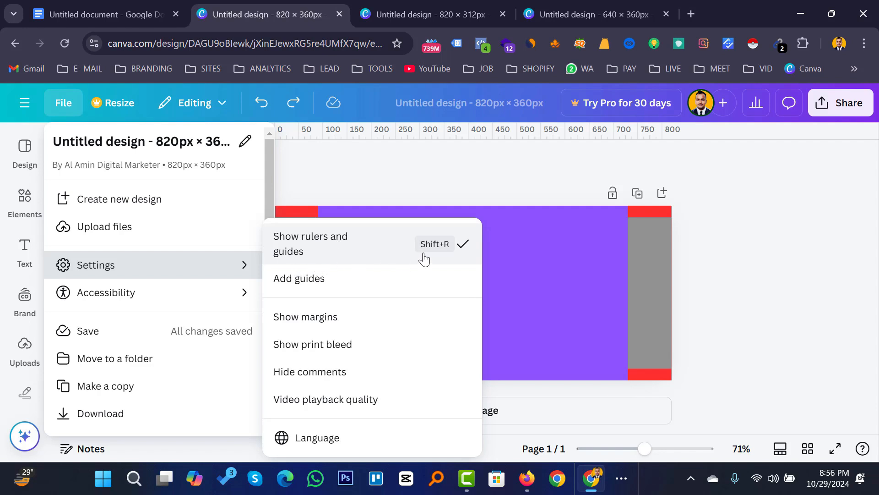
pyautogui.click(465, 248)
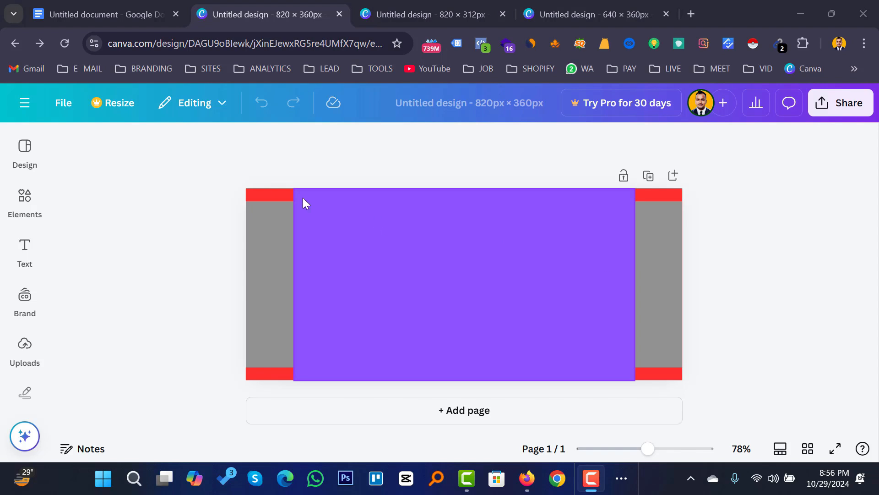
pyautogui.click(65, 104)
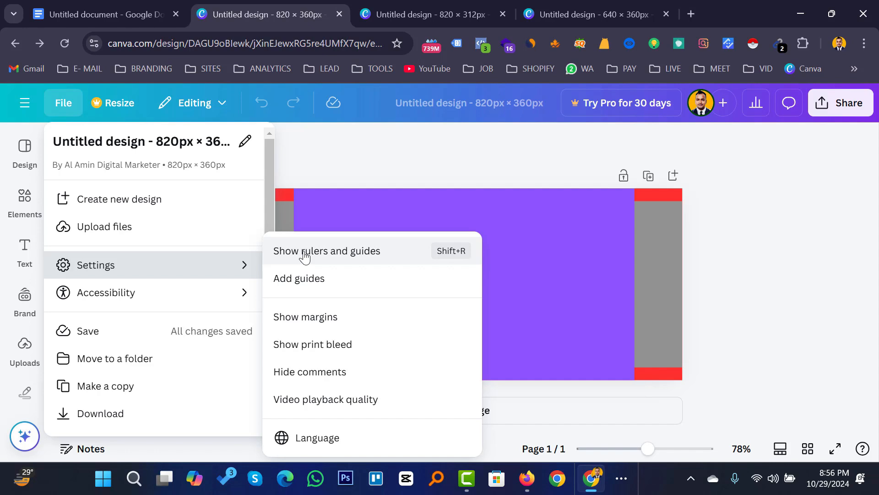
pyautogui.click(346, 260)
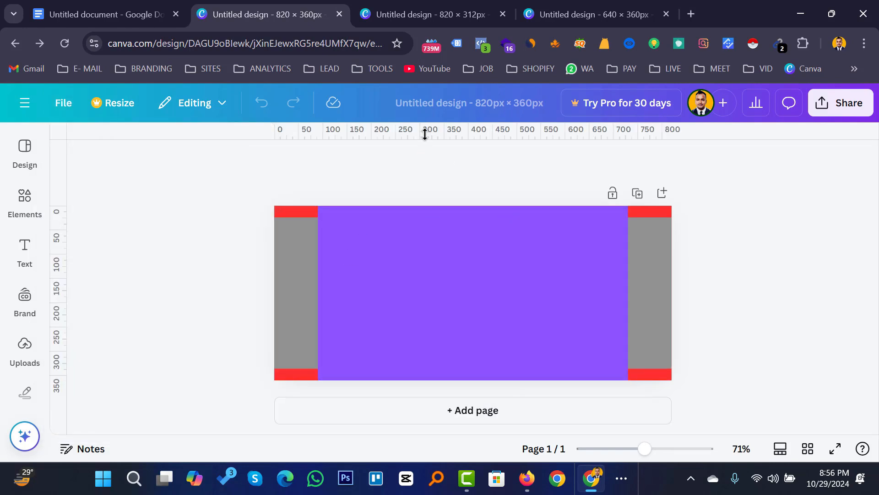
# Try horizontal guides at 24 px and lower on the page, then remove them.
pyautogui.moveTo(424, 134); pyautogui.dragTo(421, 218)
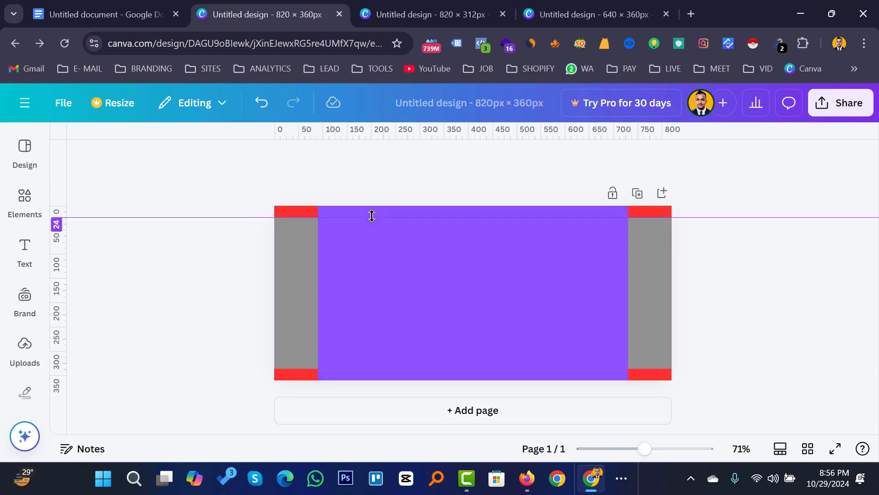
pyautogui.moveTo(371, 216); pyautogui.dragTo(390, 370)
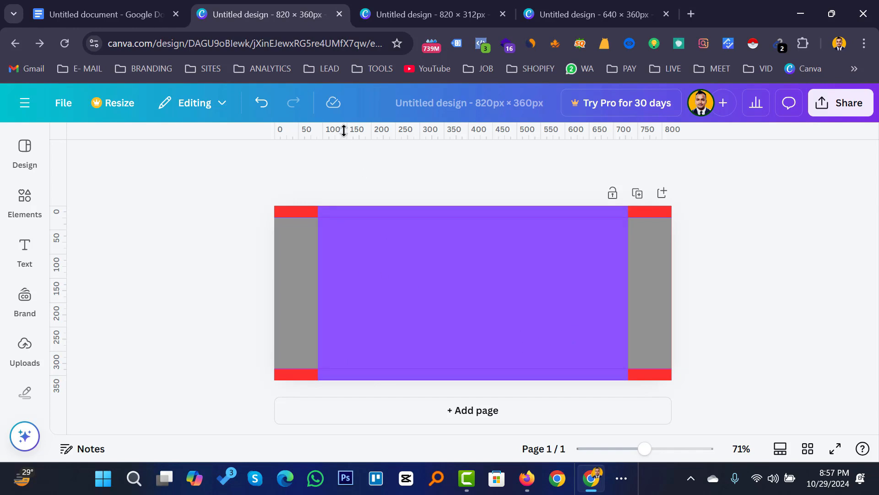
pyautogui.moveTo(345, 130); pyautogui.dragTo(329, 118)
pyautogui.click(25, 250)
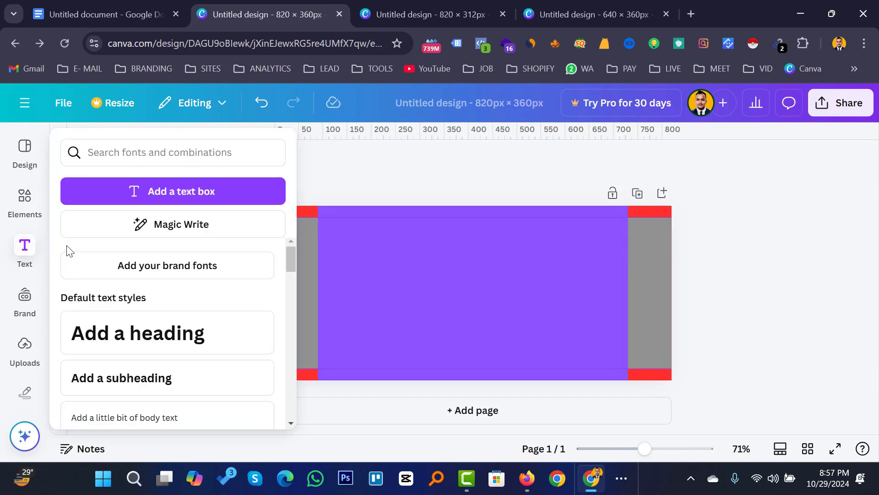
# Add a vertical guide on the purple rectangle's left edge at about 90.
pyautogui.click(378, 271)
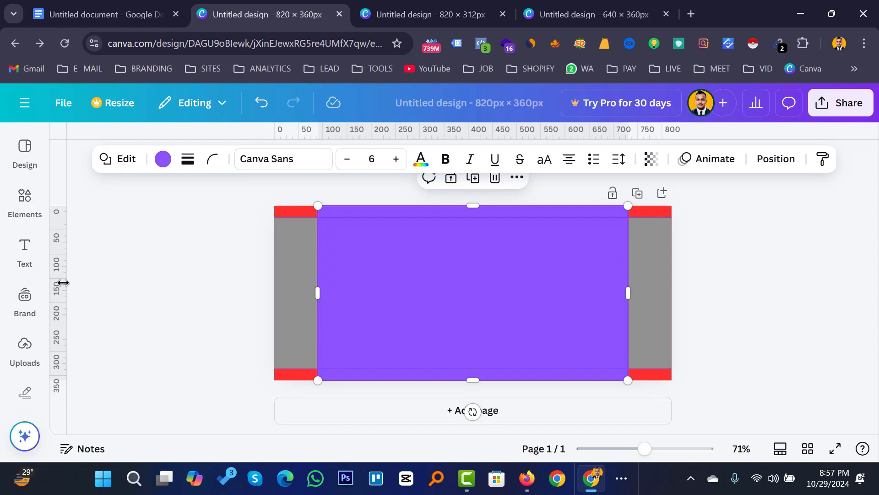
pyautogui.moveTo(59, 284); pyautogui.dragTo(632, 345)
pyautogui.click(739, 302)
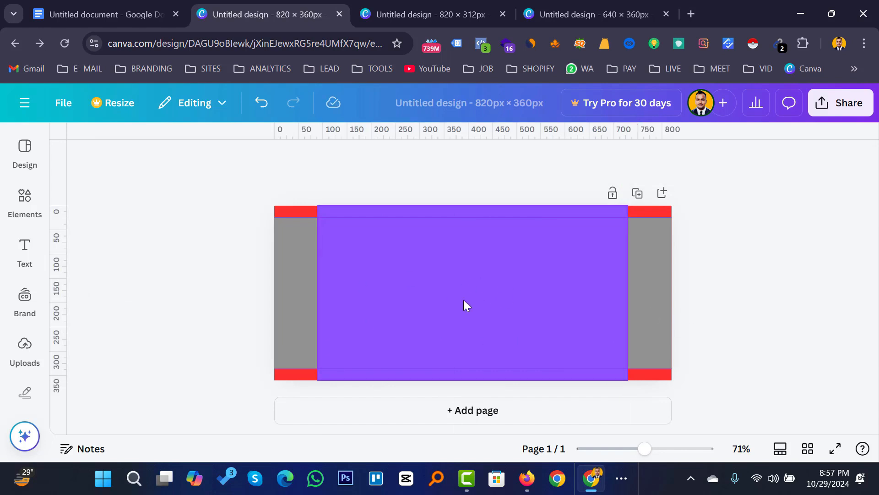
# Delete the grey rectangle and the purple rectangle, leaving the red background.
pyautogui.click(287, 283)
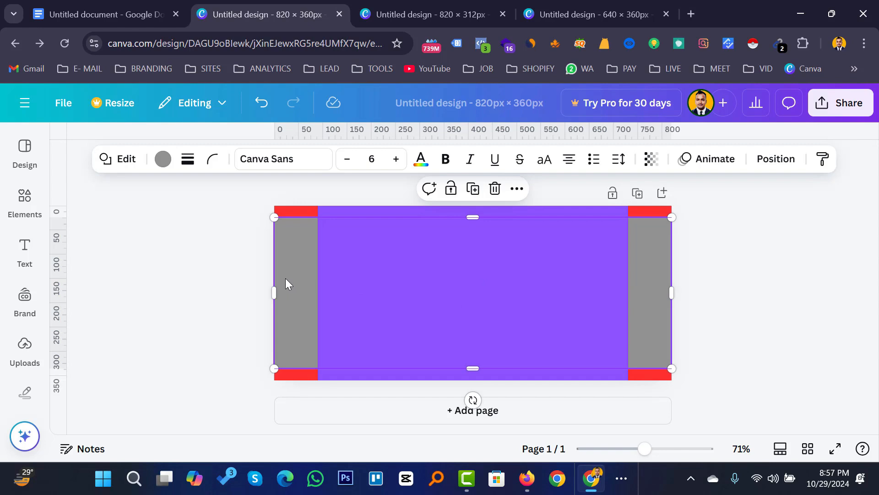
pyautogui.click(495, 189)
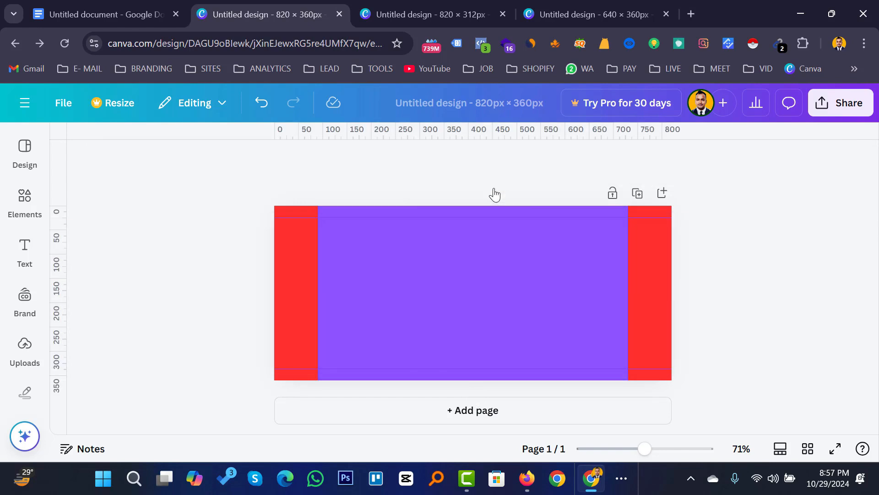
pyautogui.click(298, 286)
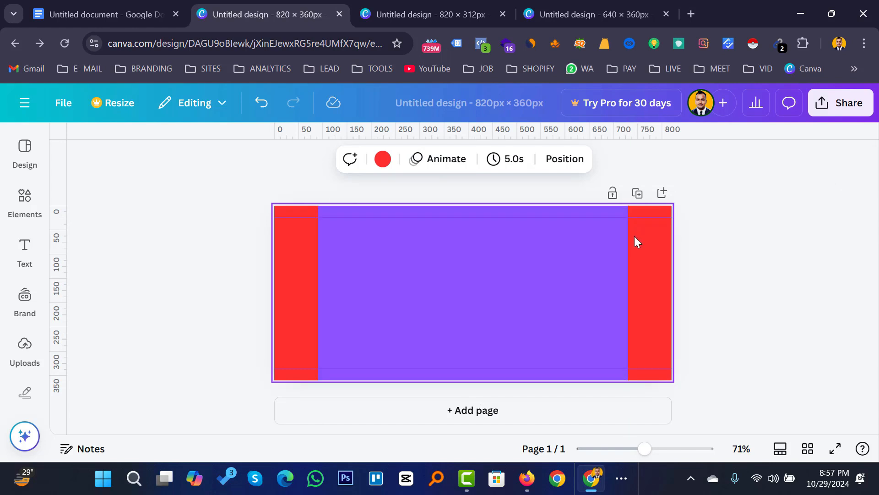
pyautogui.click(572, 260)
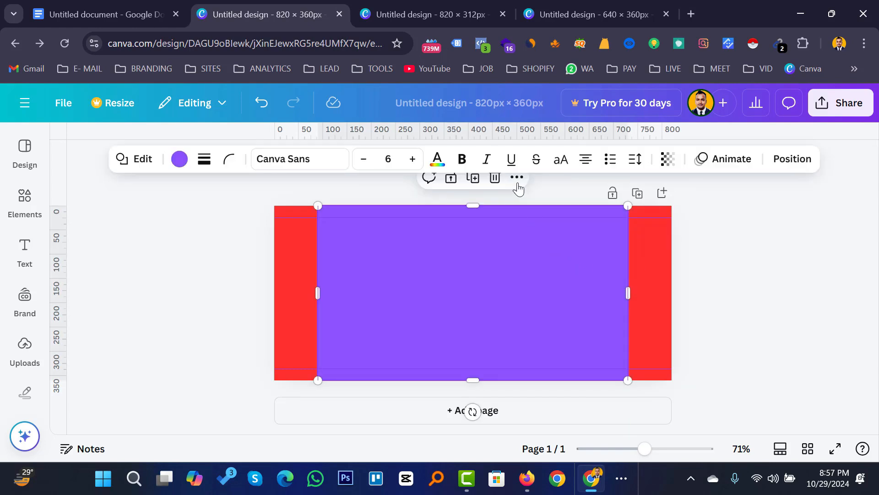
pyautogui.click(494, 179)
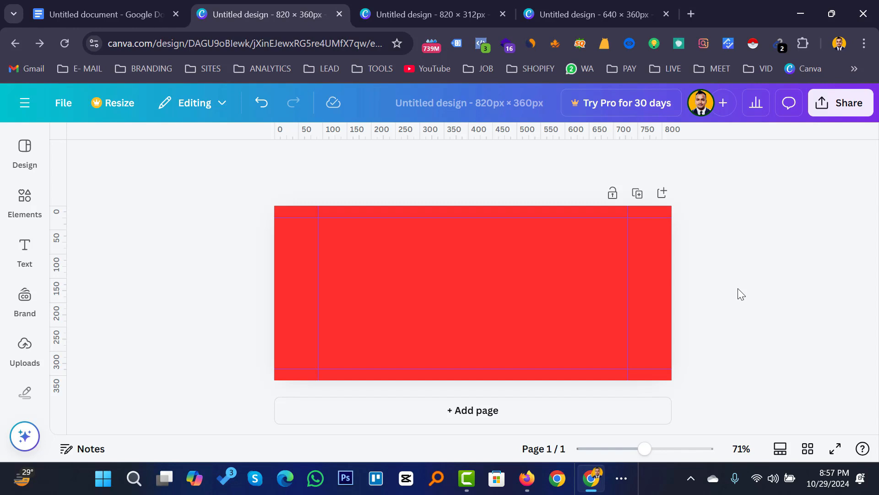
pyautogui.click(292, 255)
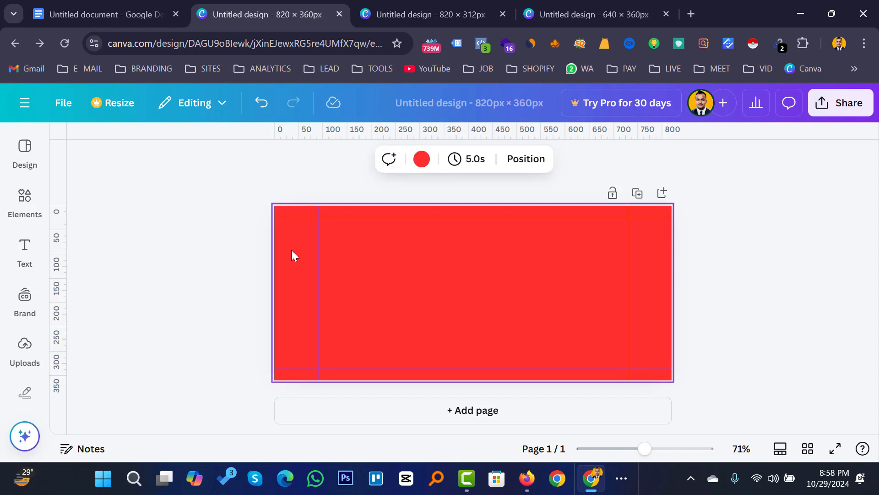
# Look at the design templates, then reselect the red page and bring up Elements.
pyautogui.click(36, 141)
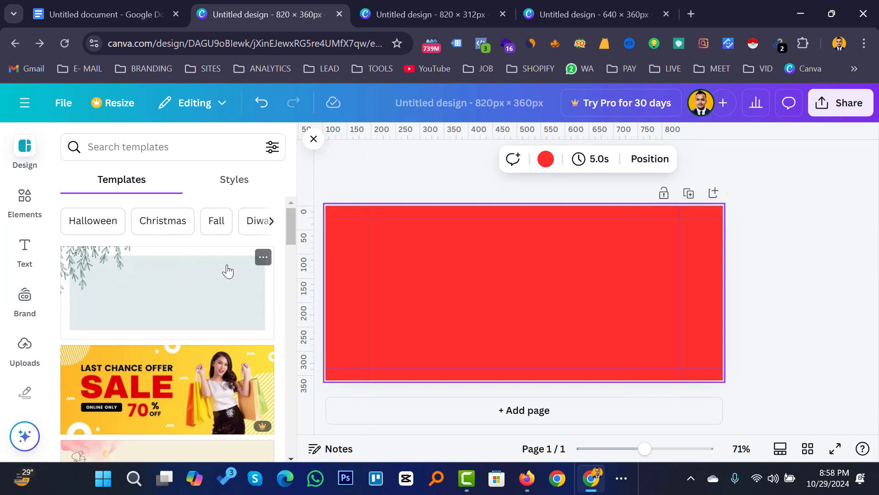
pyautogui.click(782, 248)
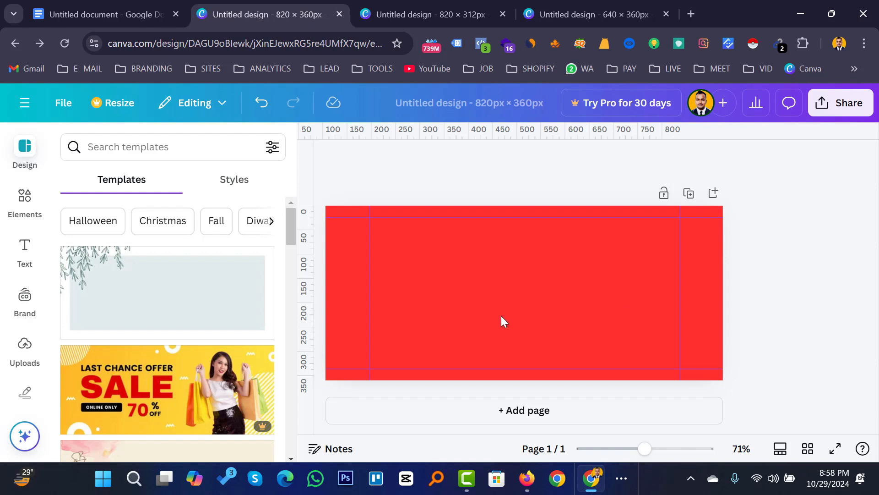
pyautogui.click(465, 281)
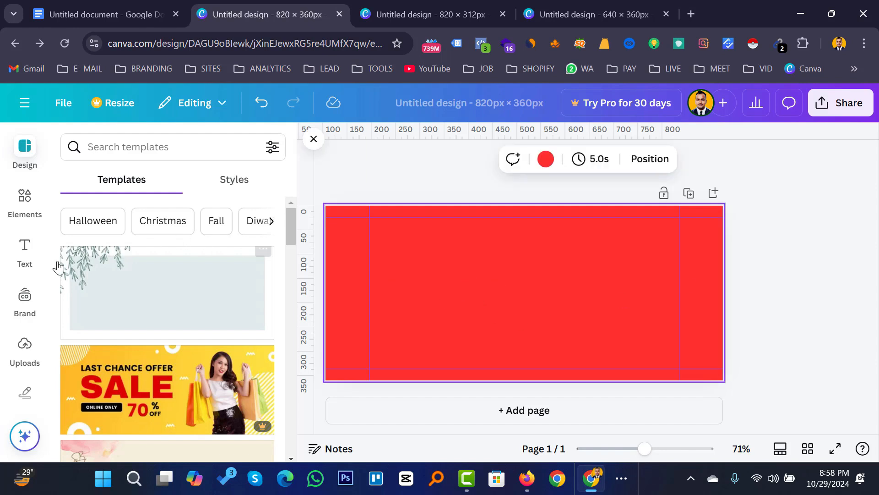
pyautogui.click(25, 206)
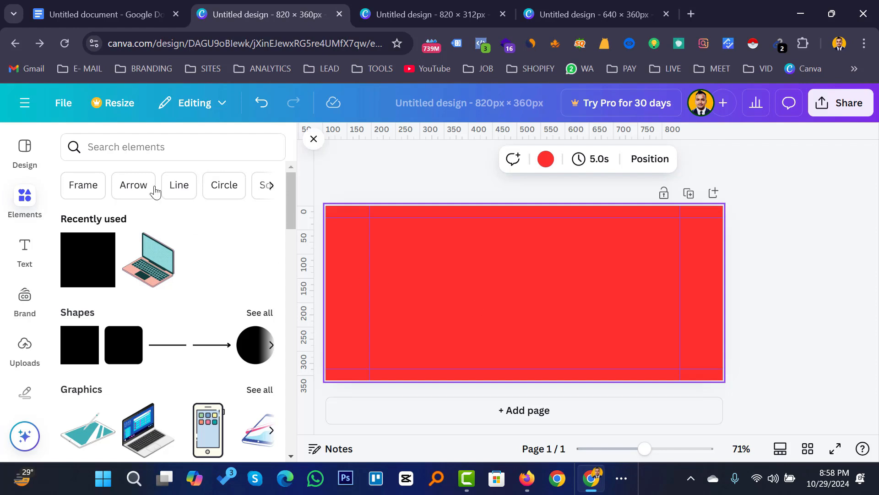
# Search the elements library for 'organic food' and show all its graphics.
pyautogui.click(141, 146)
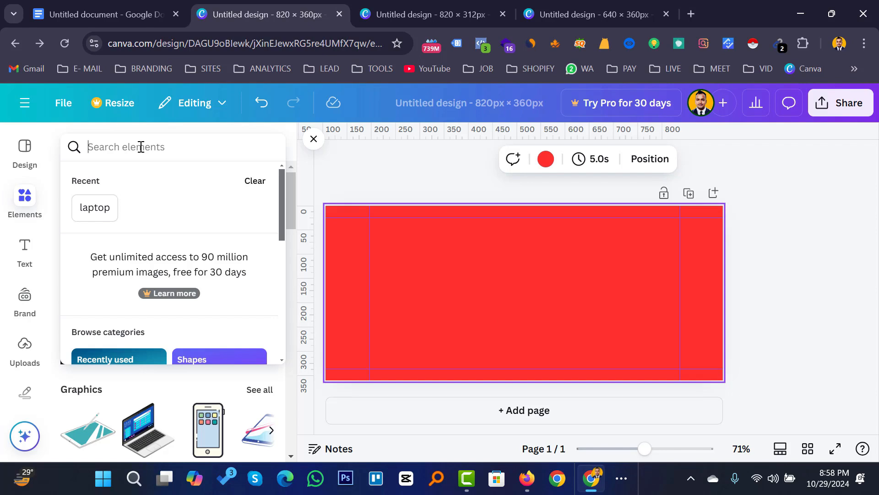
pyautogui.write('organic')
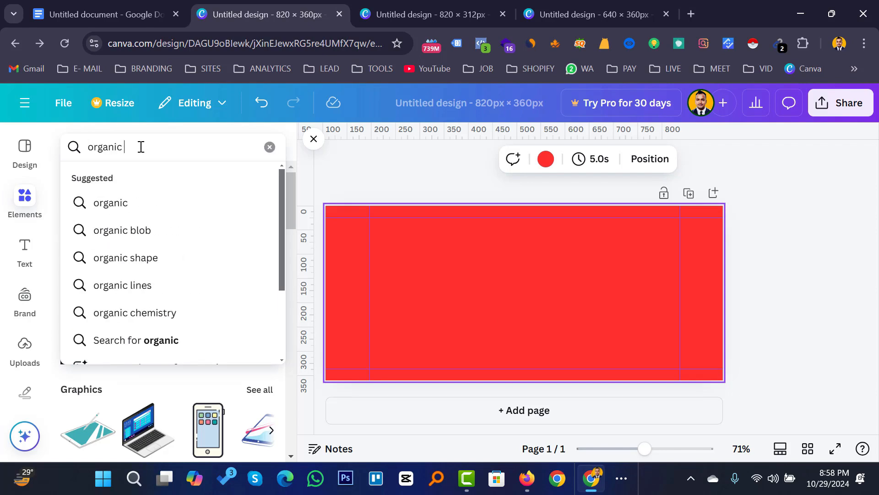
pyautogui.write(' food')
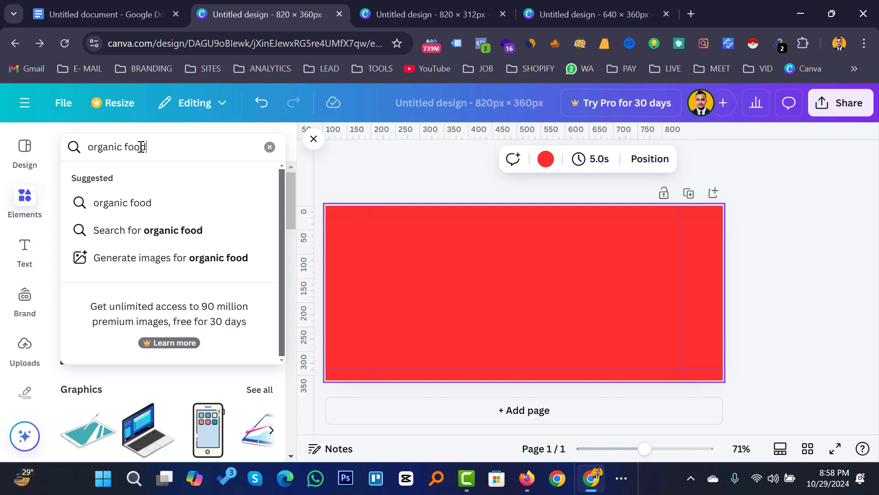
pyautogui.press('Return')
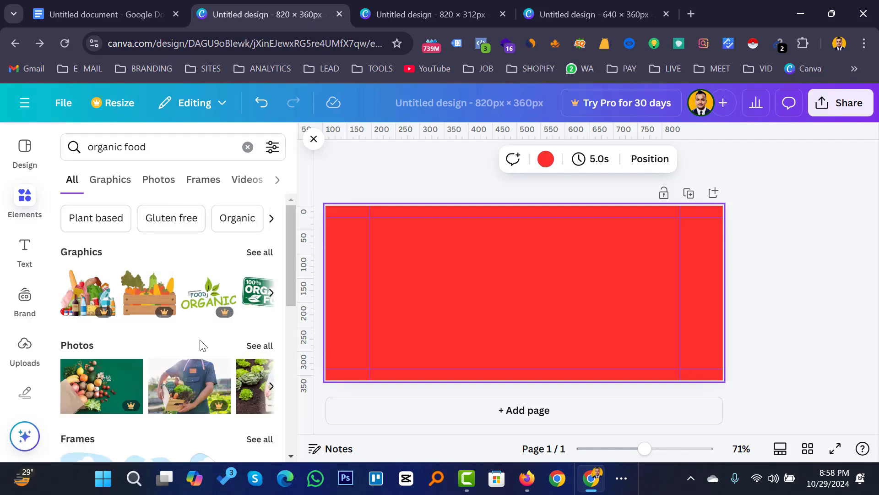
pyautogui.scroll(-2, 204, 316)
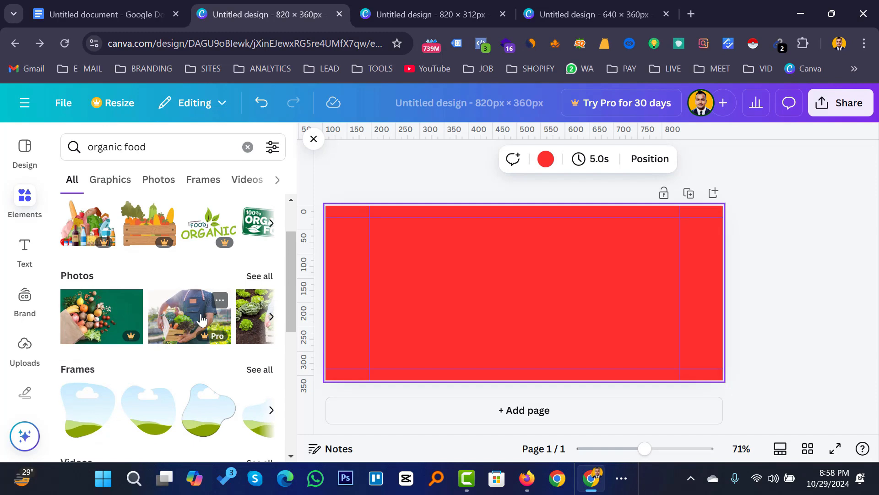
pyautogui.scroll(-2, 202, 318)
pyautogui.scroll(4, 202, 318)
pyautogui.click(258, 254)
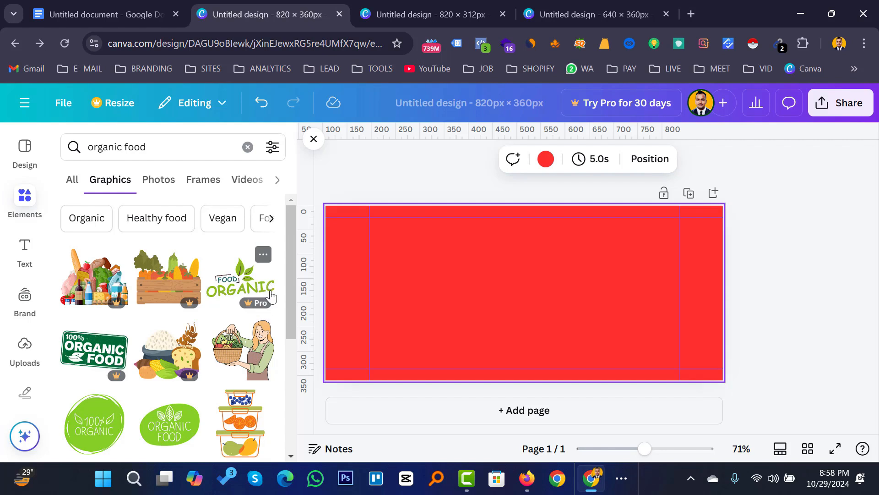
# Place the woman-with-basket illustration on the page and shift it to the right.
pyautogui.moveTo(232, 357); pyautogui.dragTo(497, 264)
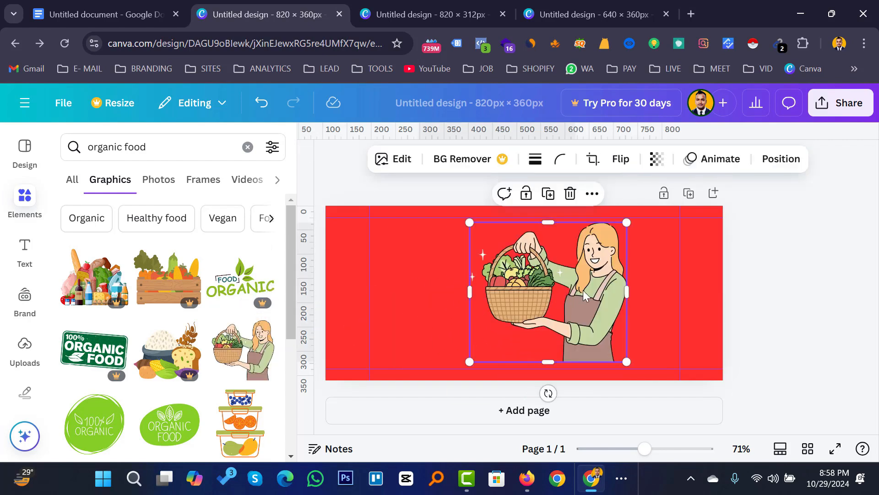
pyautogui.moveTo(584, 290); pyautogui.dragTo(609, 284)
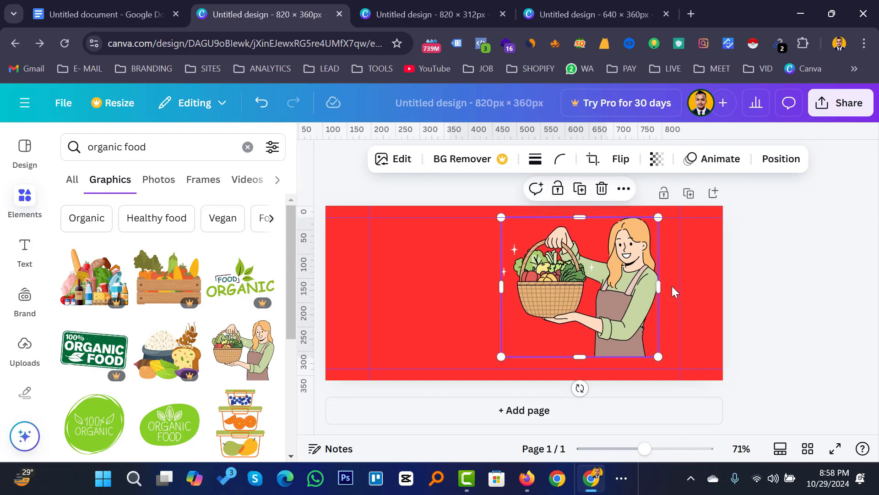
pyautogui.moveTo(605, 268); pyautogui.dragTo(619, 266)
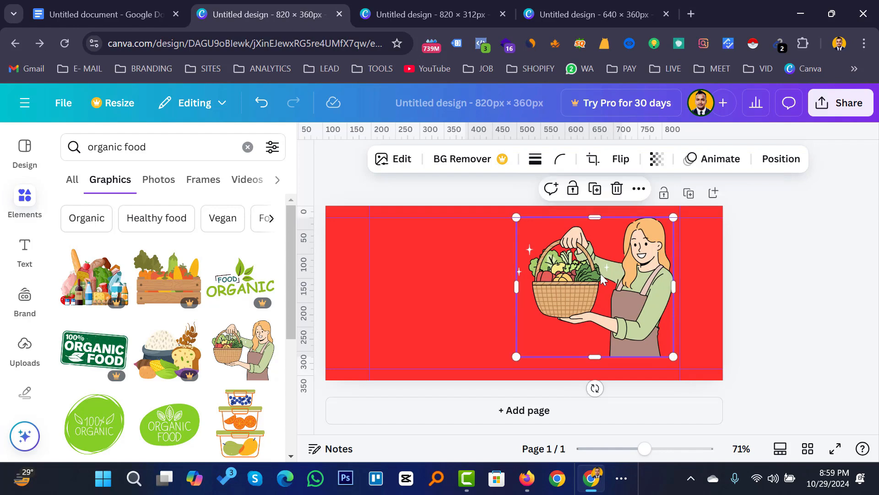
pyautogui.click(786, 274)
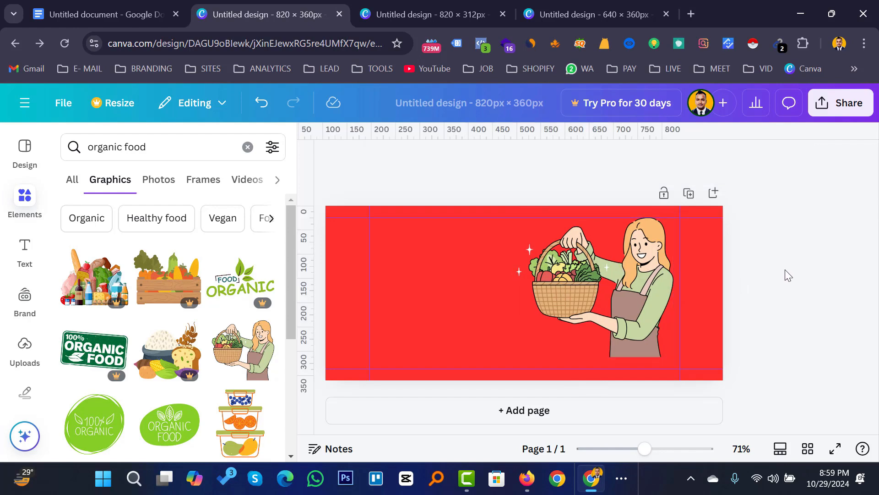
# Make the page background light green #bfd297 and lower the illustration to the bottom edge.
pyautogui.click(342, 257)
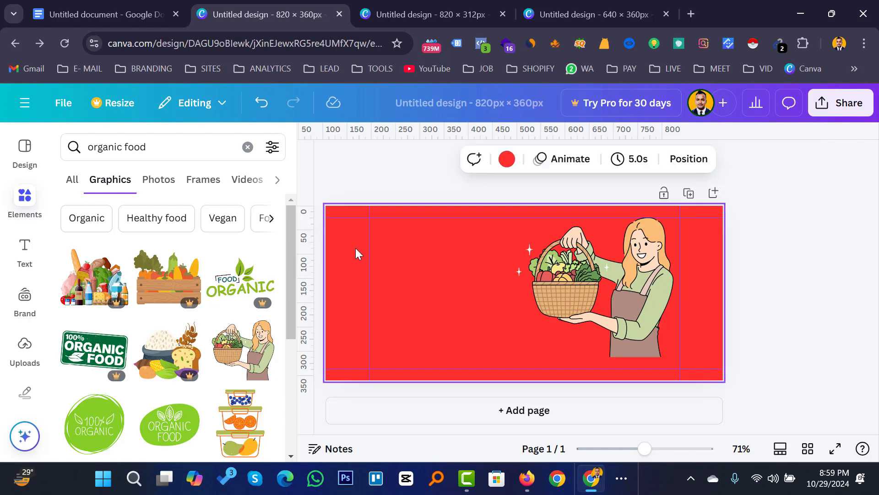
pyautogui.click(507, 160)
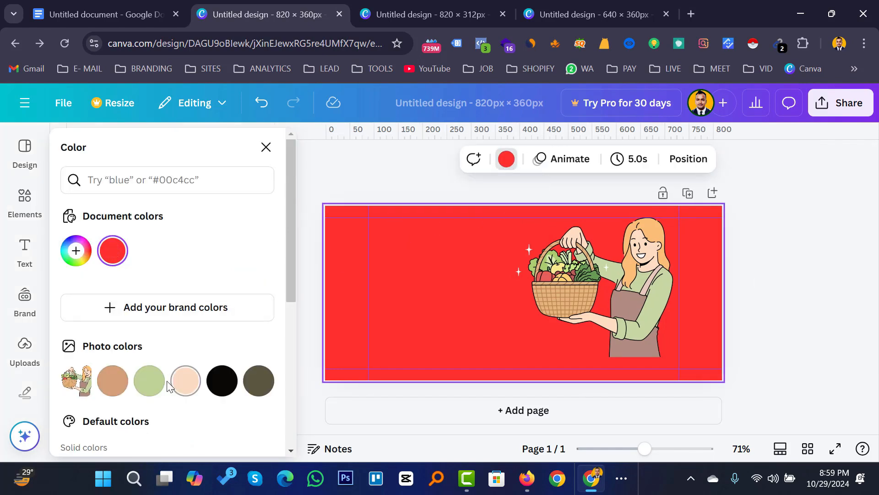
pyautogui.click(148, 381)
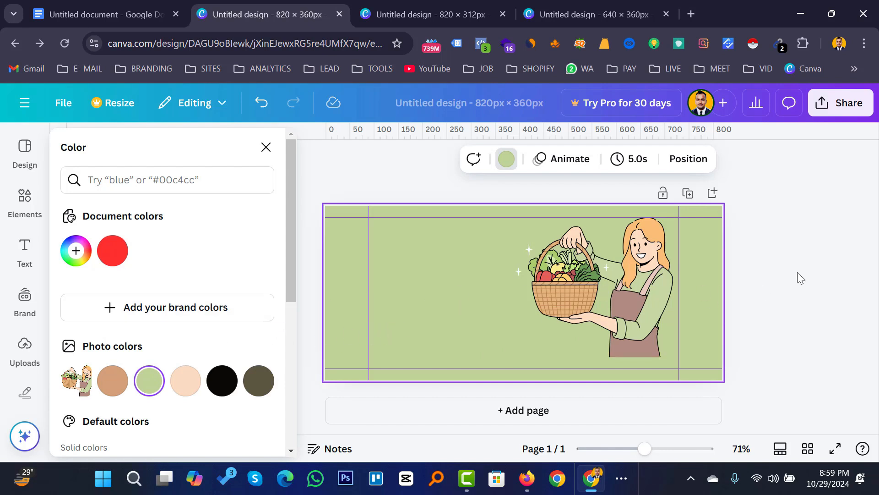
pyautogui.press('Escape')
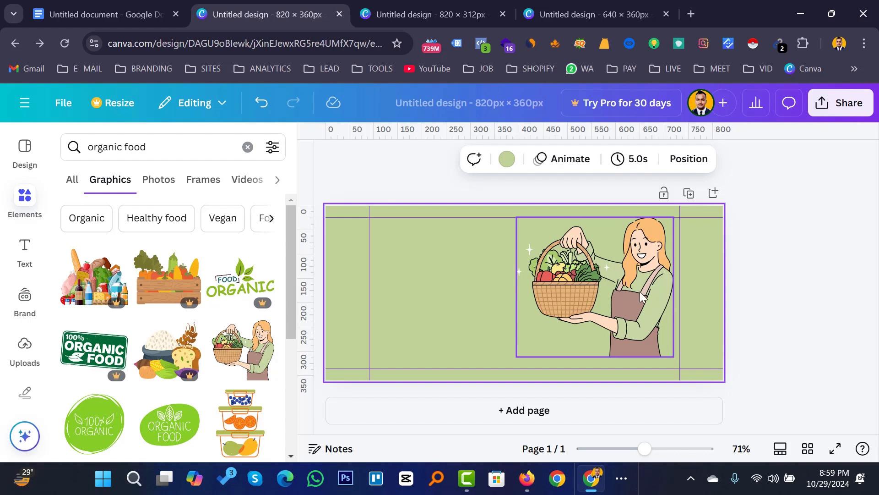
pyautogui.moveTo(622, 293); pyautogui.dragTo(623, 305)
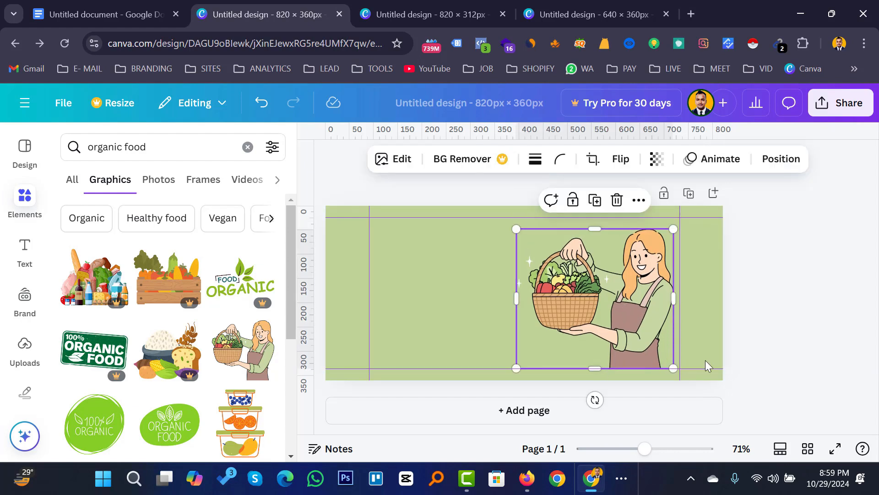
pyautogui.click(797, 290)
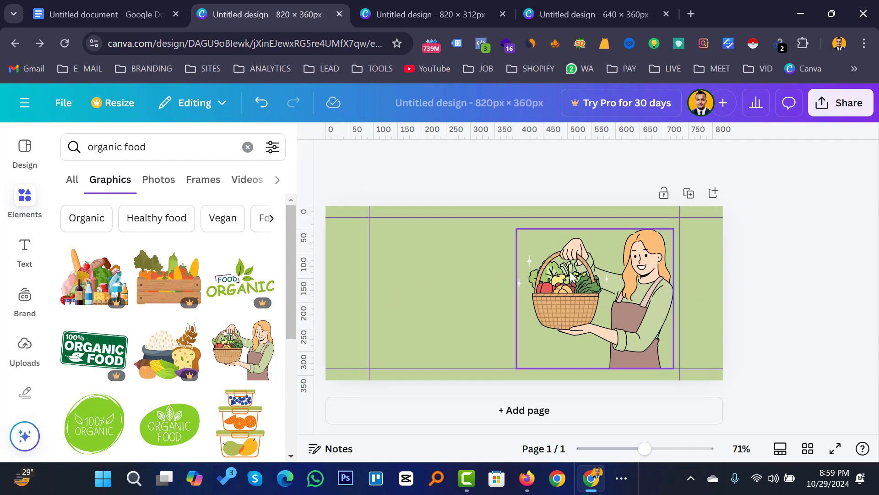
# Add a heading to the cover reading 'Amin Organic Foods'.
pyautogui.click(25, 254)
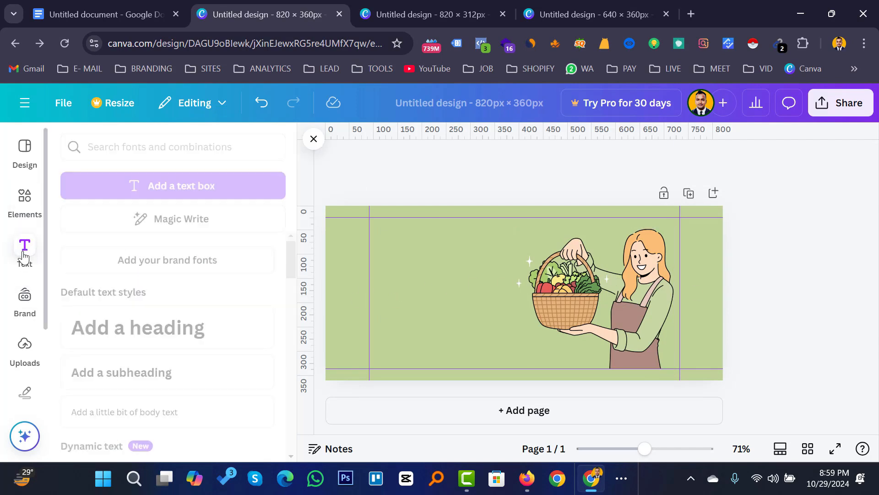
pyautogui.scroll(-10, 202, 261)
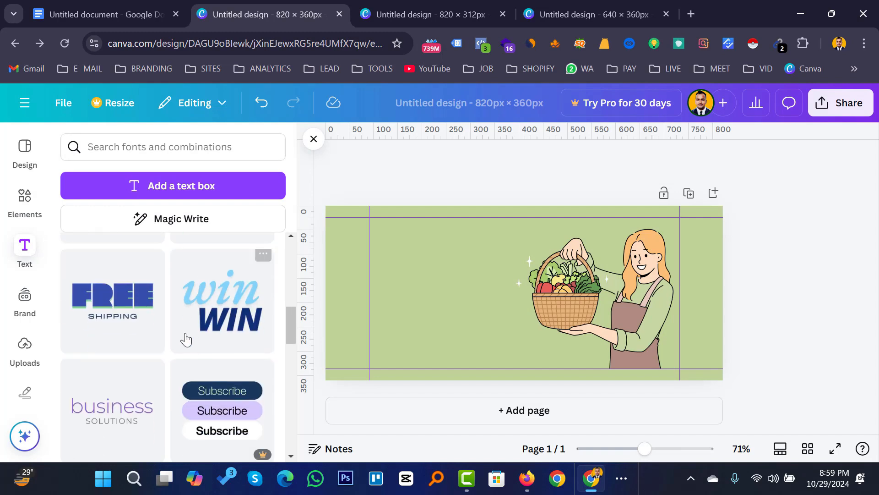
pyautogui.scroll(5, 202, 336)
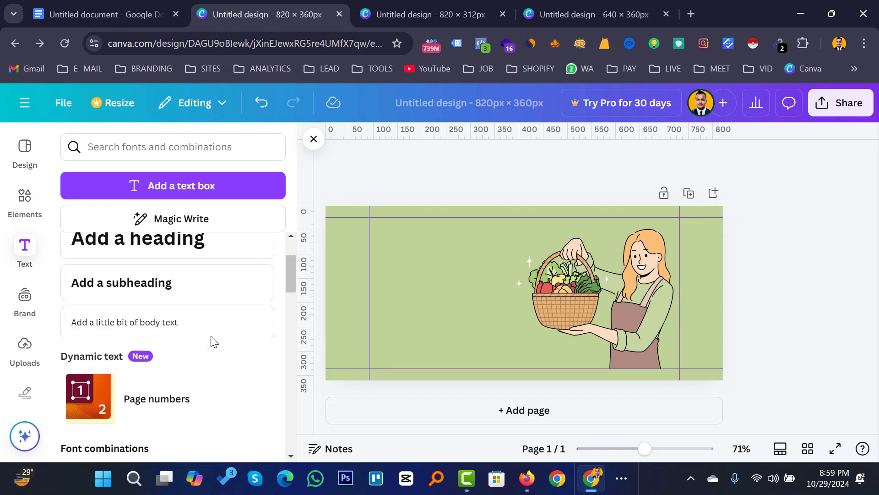
pyautogui.scroll(2, 211, 341)
pyautogui.moveTo(157, 328); pyautogui.dragTo(480, 264)
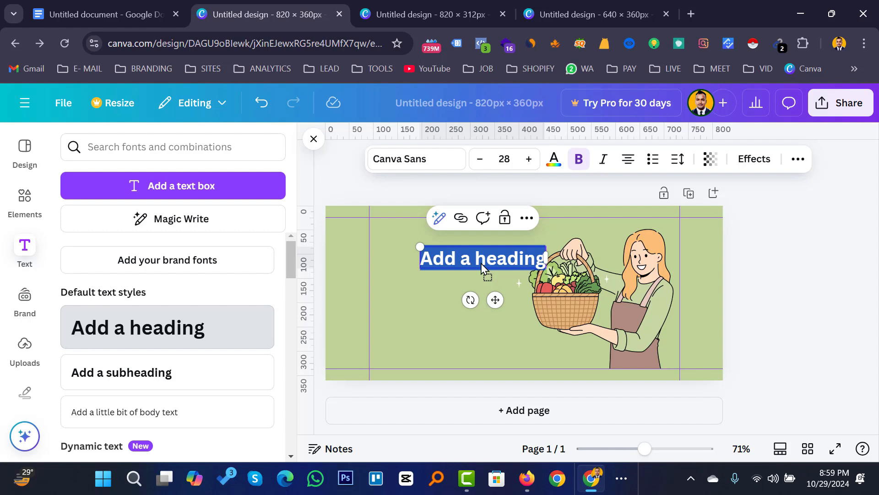
pyautogui.write('Ami')
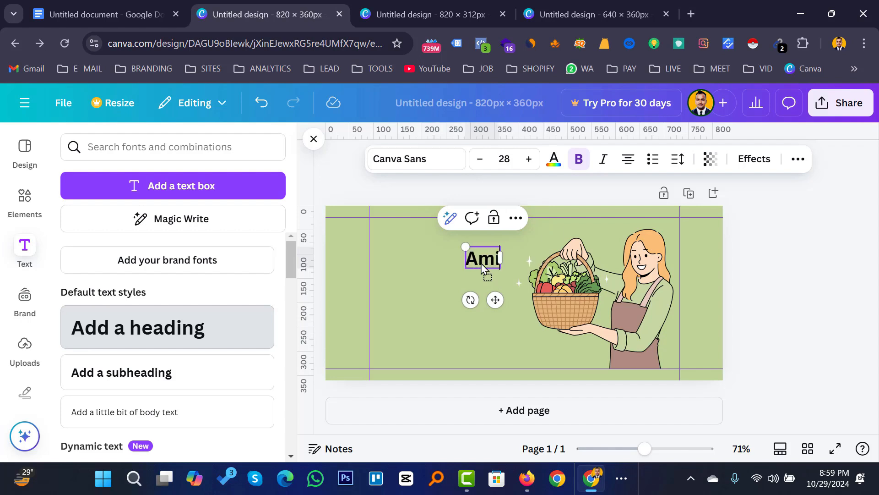
pyautogui.write('n Or')
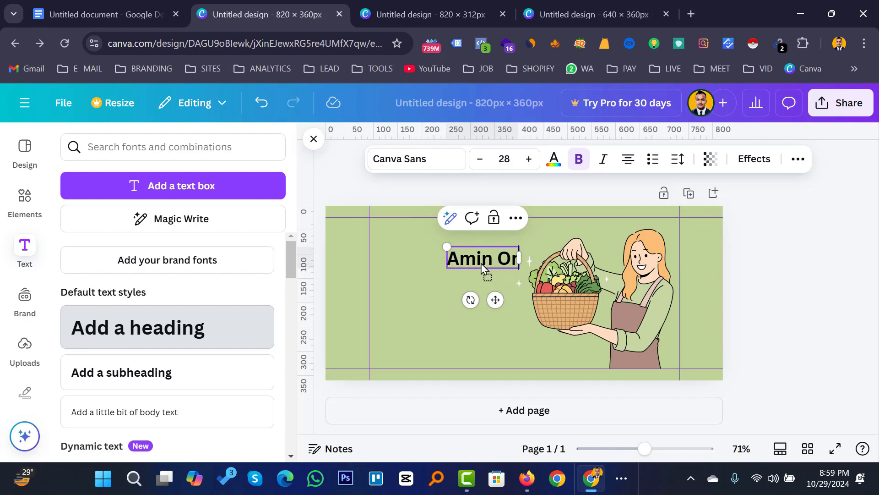
pyautogui.write('gani')
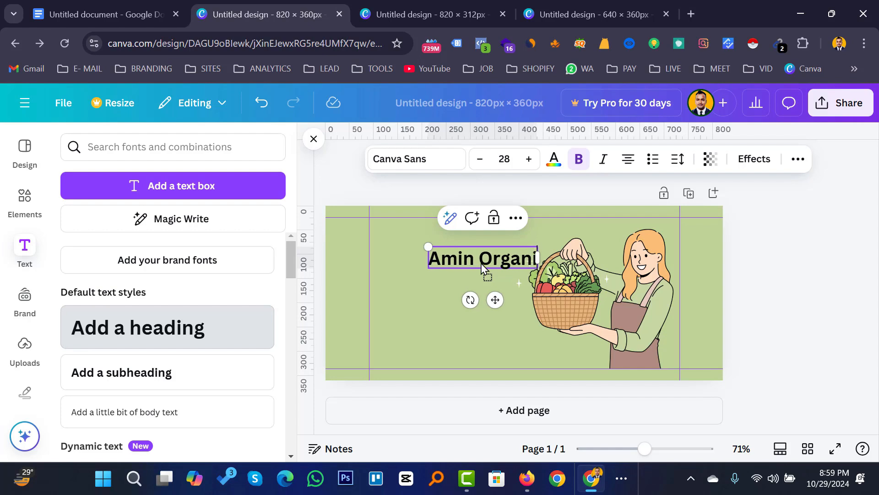
pyautogui.write('c Food')
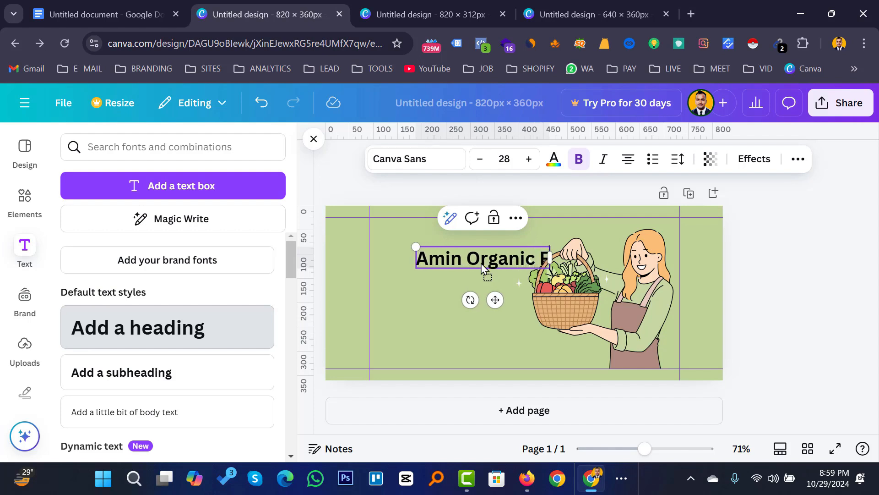
pyautogui.write('s')
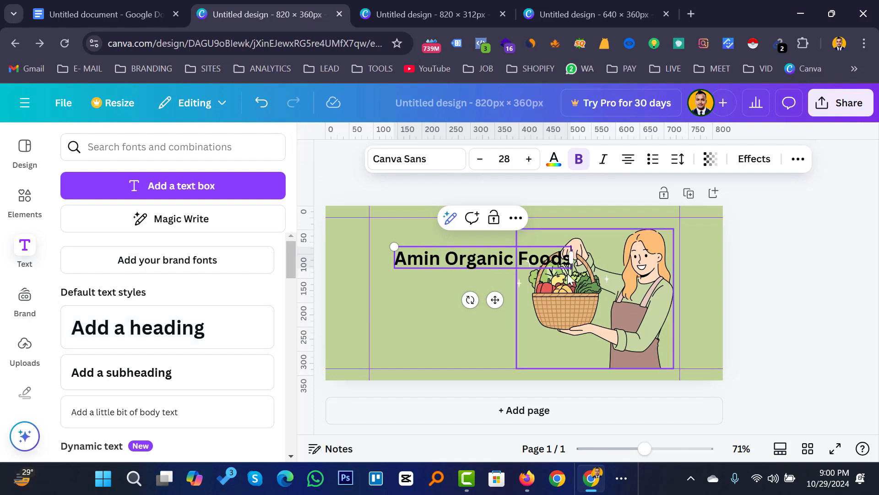
# Shrink the heading to size 23.8, move it near the top, and widen its box.
pyautogui.moveTo(570, 268); pyautogui.dragTo(545, 265)
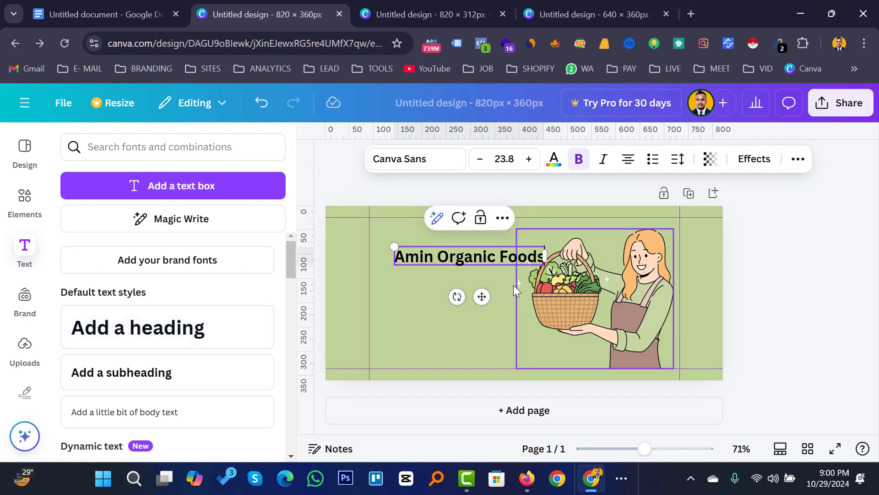
pyautogui.click(417, 308)
pyautogui.moveTo(473, 251); pyautogui.dragTo(478, 234)
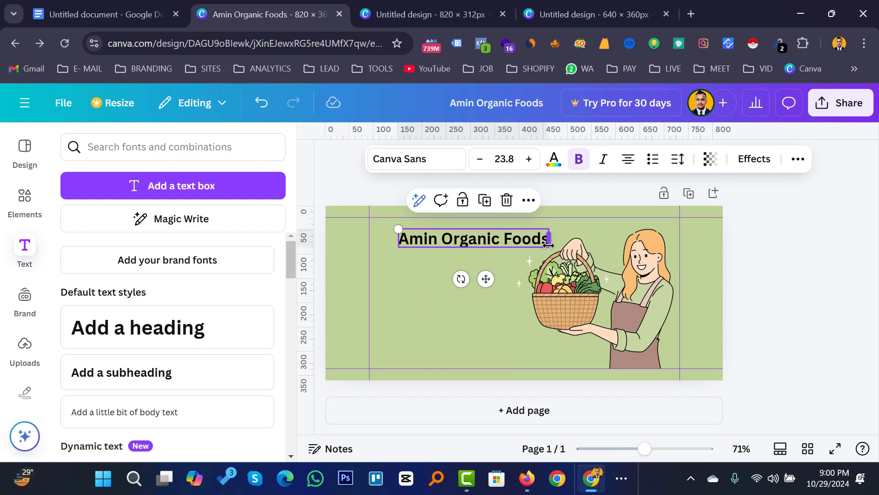
pyautogui.moveTo(549, 245); pyautogui.dragTo(559, 248)
# Change the 'Amin Organic Foods' text colour to the dark purple default swatch.
pyautogui.click(416, 274)
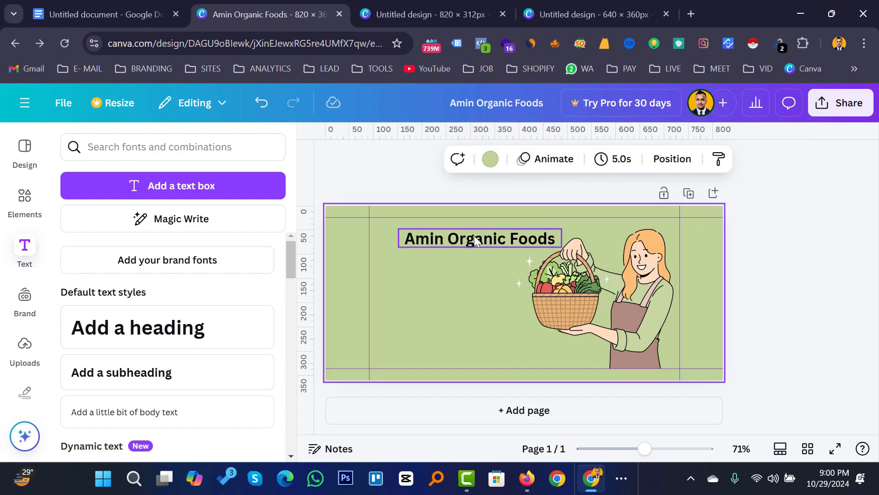
pyautogui.doubleClick(474, 235)
pyautogui.click(553, 160)
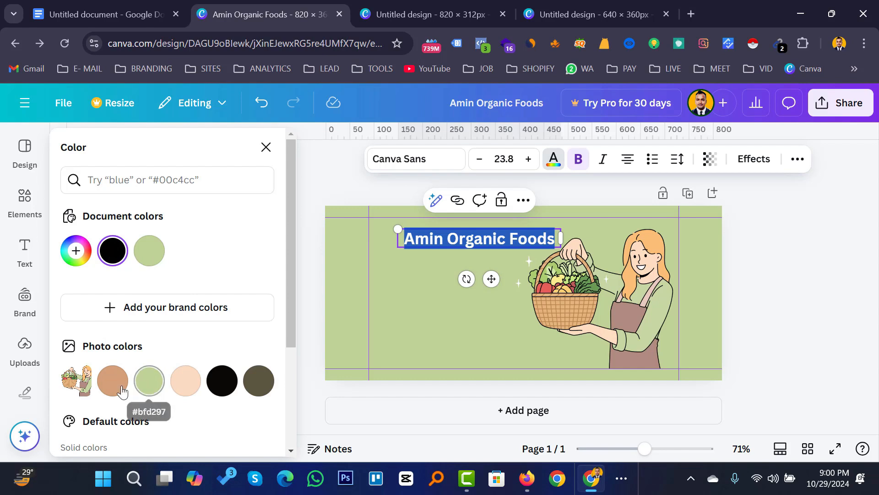
pyautogui.scroll(-3, 171, 372)
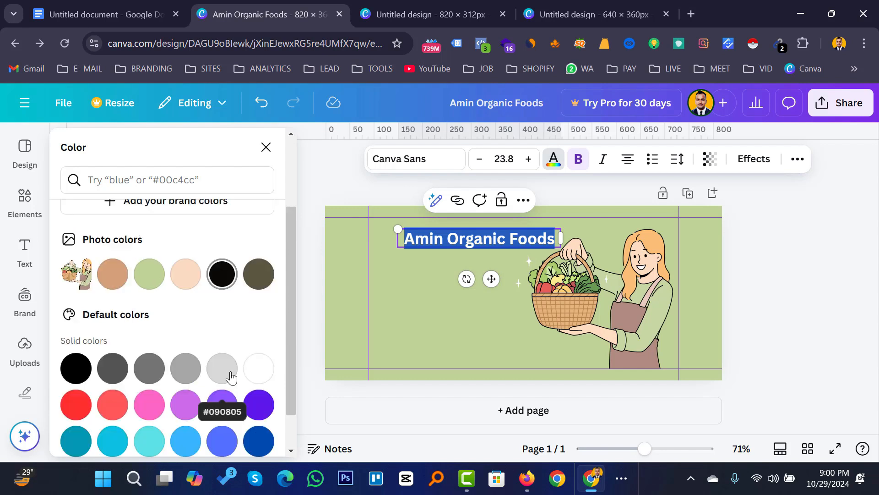
pyautogui.click(149, 444)
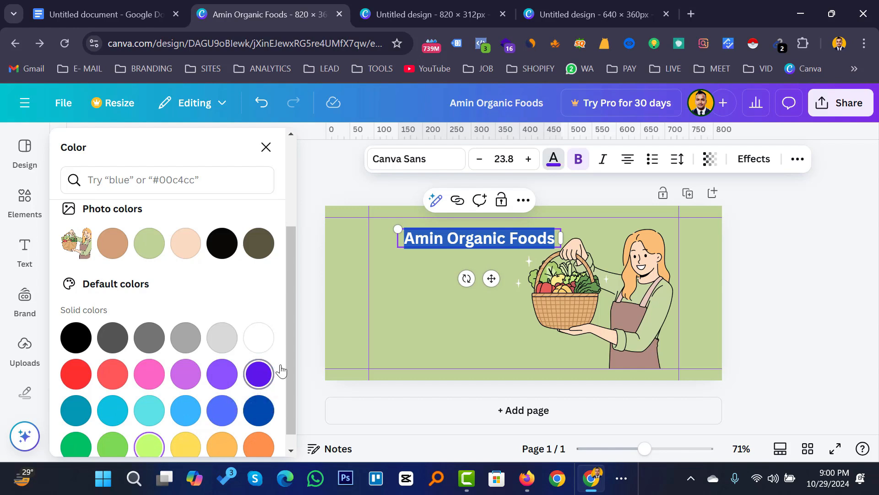
pyautogui.click(259, 373)
pyautogui.click(708, 262)
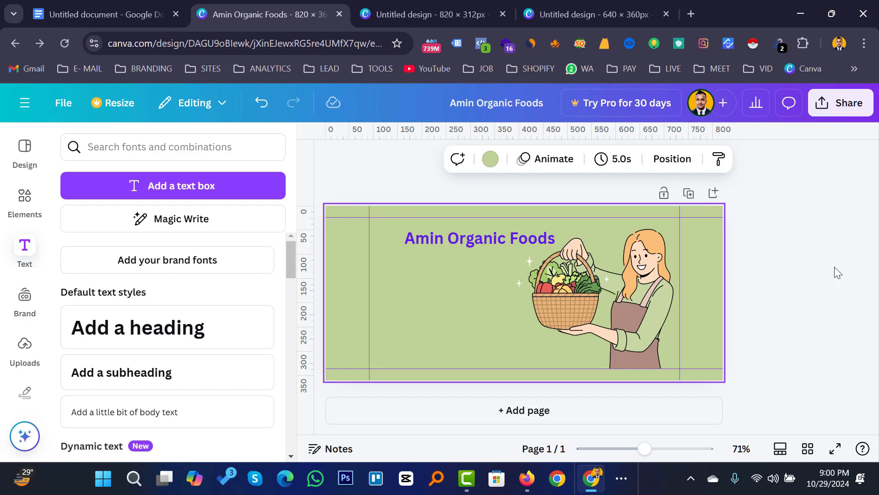
# Return to the 'organic food' graphics results in the elements panel.
pyautogui.click(27, 150)
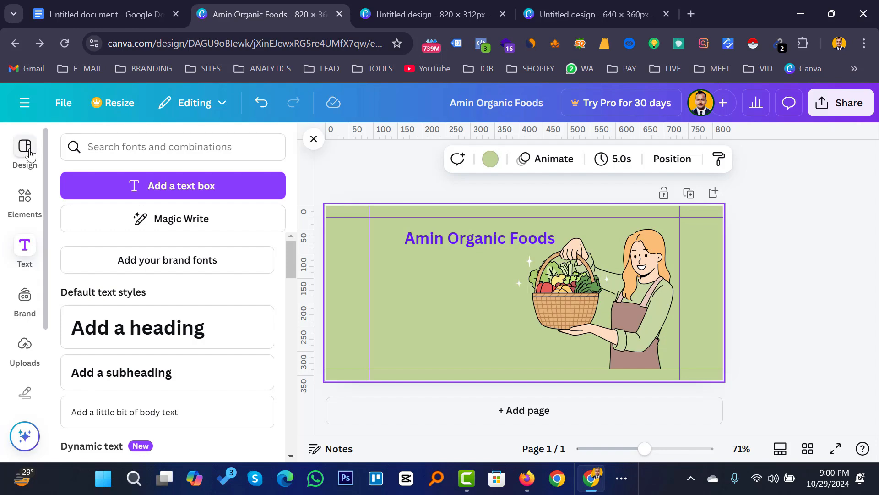
pyautogui.click(42, 201)
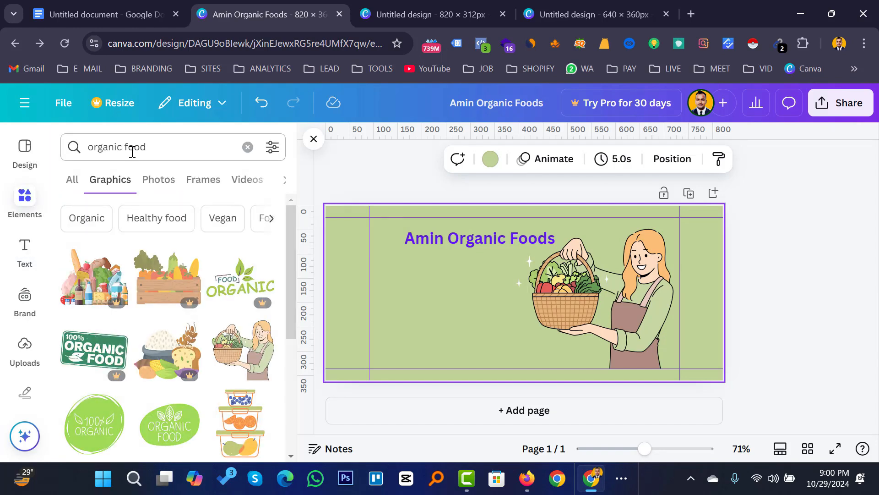
pyautogui.click(132, 149)
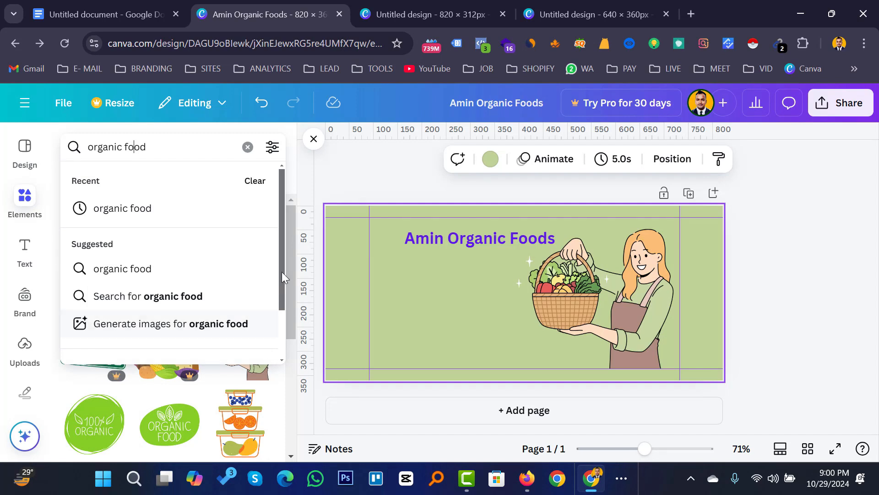
pyautogui.click(289, 253)
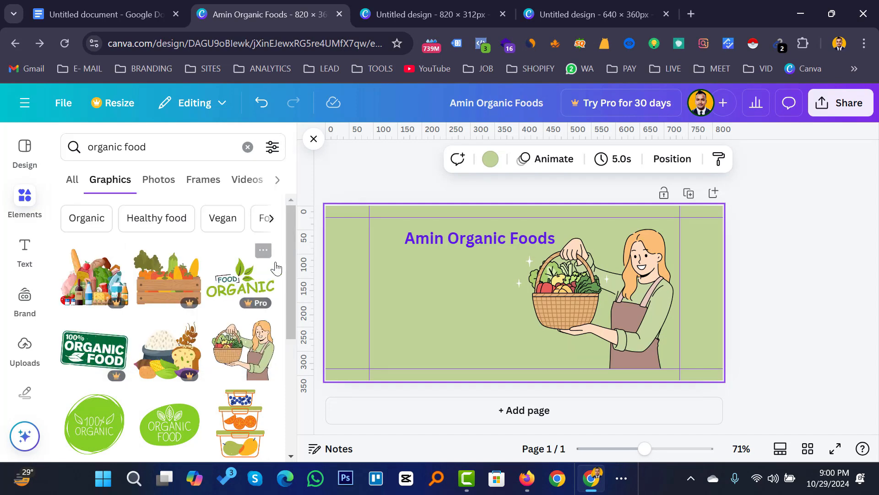
pyautogui.moveTo(289, 246)
pyautogui.mouseDown()
pyautogui.moveTo(290, 377)
pyautogui.moveTo(290, 344)
pyautogui.mouseUp()
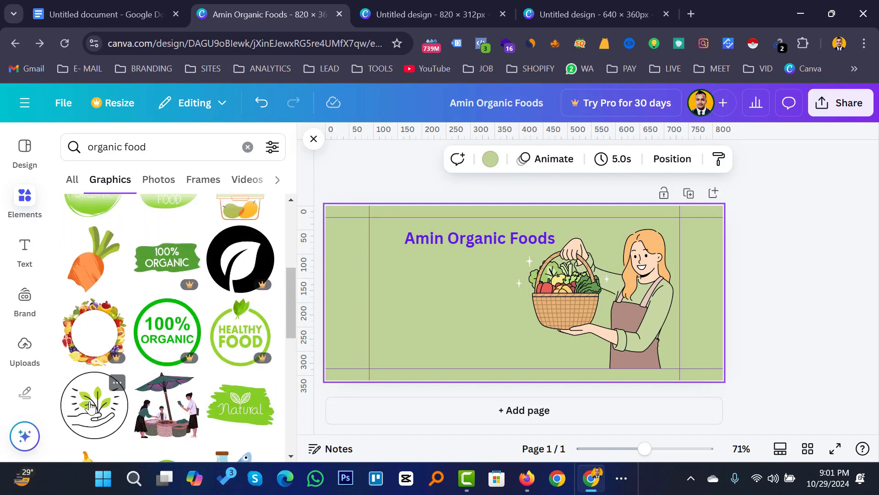
# Place the green Natural badge, enlarge it, and set it left of the basket below the heading.
pyautogui.moveTo(243, 407); pyautogui.dragTo(440, 291)
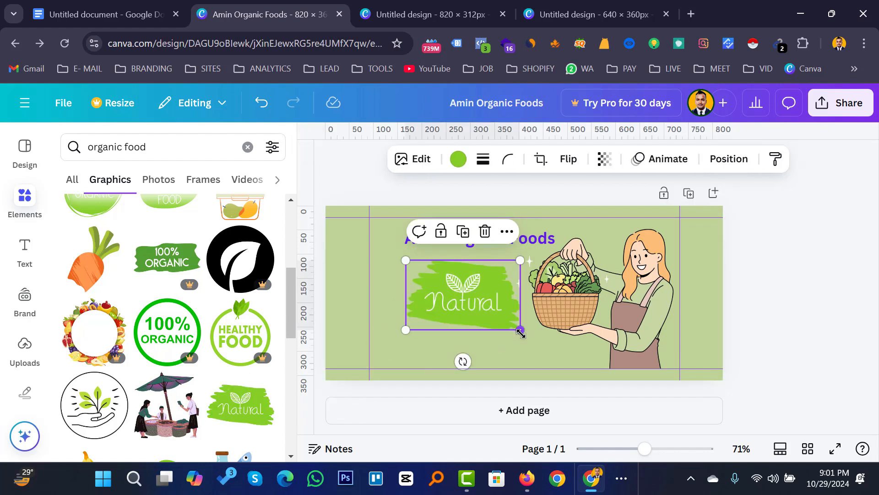
pyautogui.moveTo(520, 329); pyautogui.dragTo(493, 325)
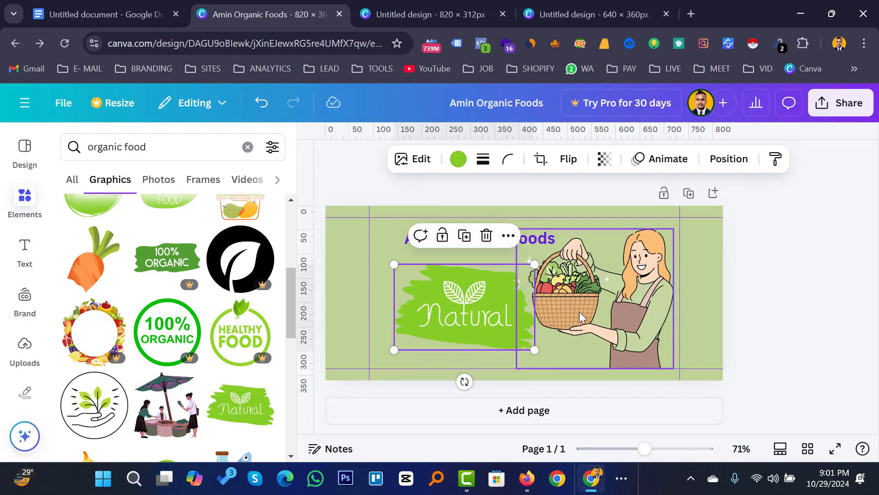
pyautogui.click(831, 288)
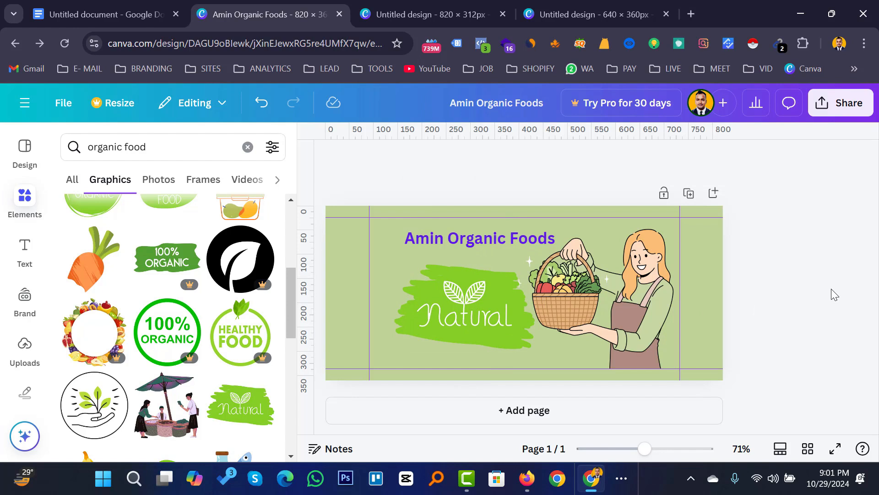